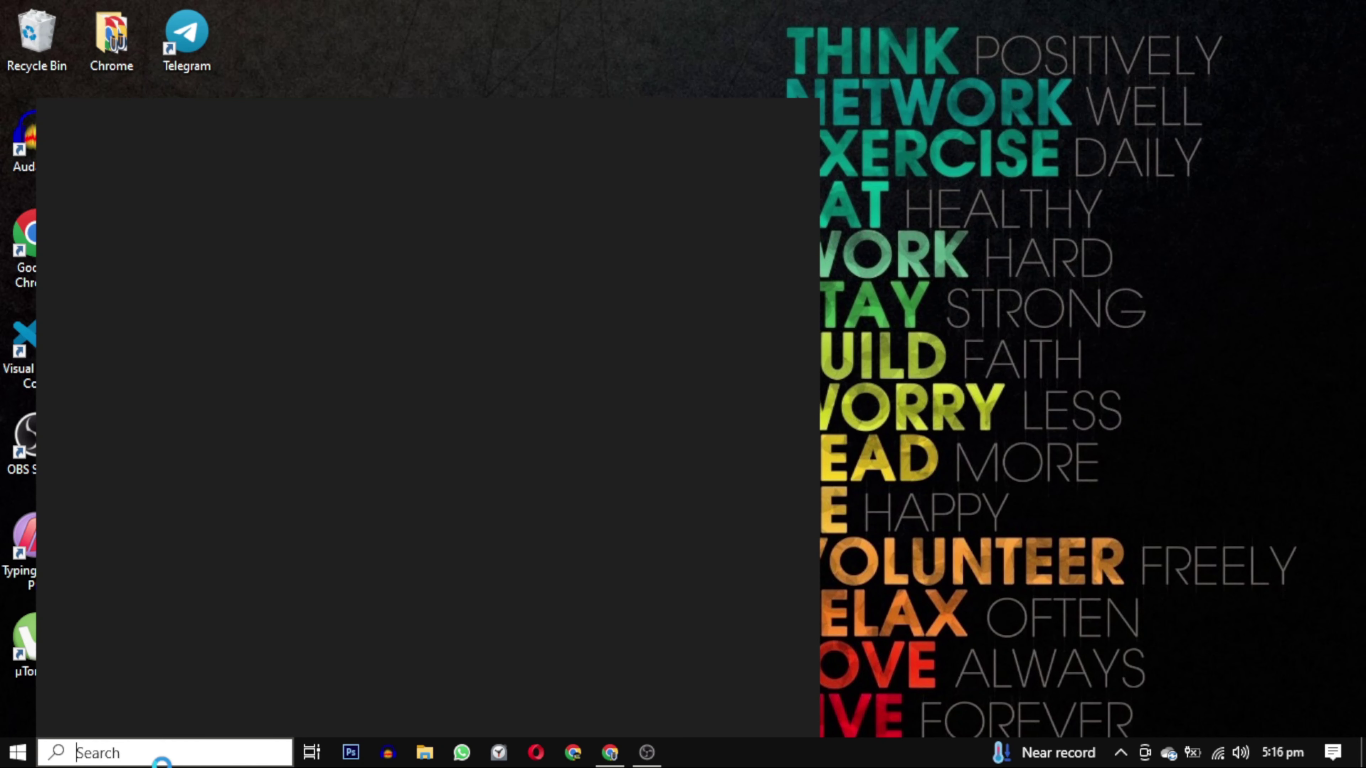
Search the Start menu for 'viru' to bring up Virus & threat protection.
{"action": "type", "text": "viru"}
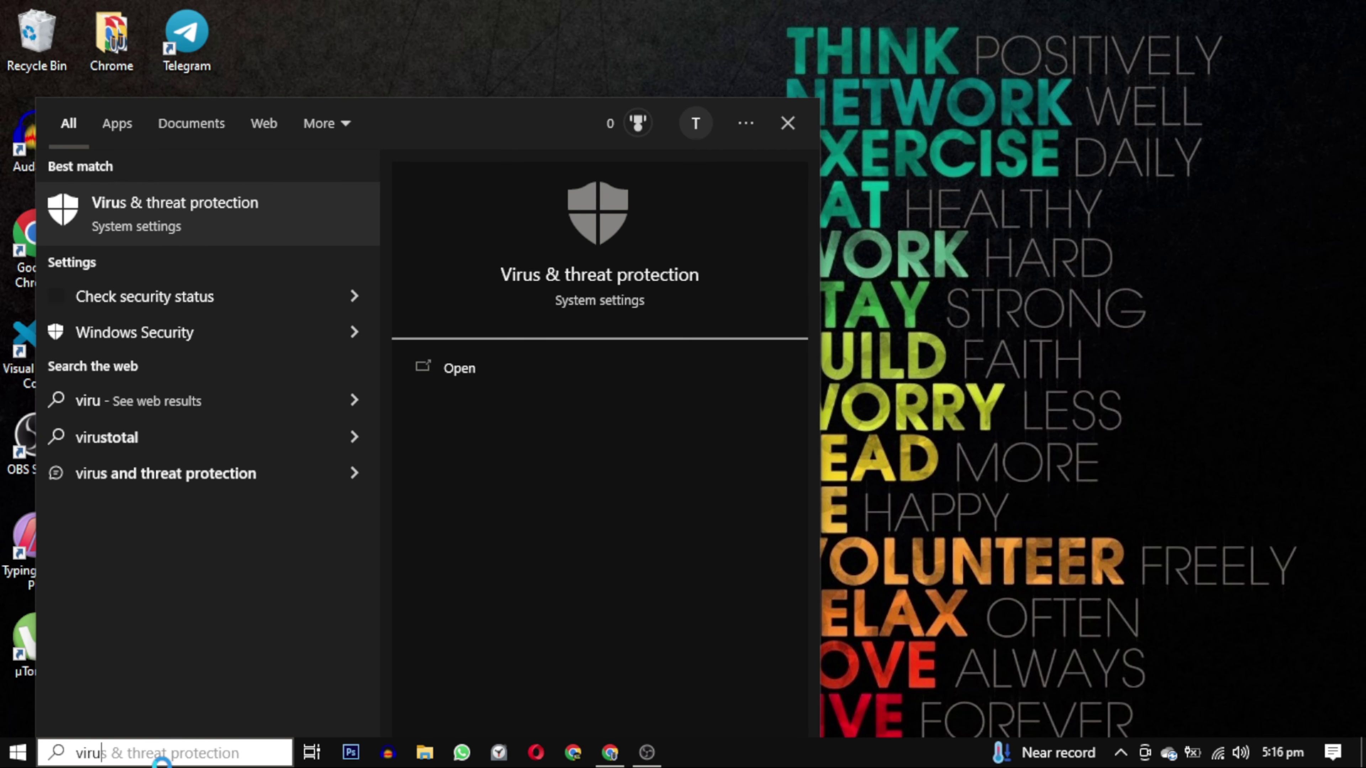
Launch Virus & threat protection, open Manage settings, and scroll down toward Exclusions.
{"action": "left_click", "coordinate": [455, 372]}
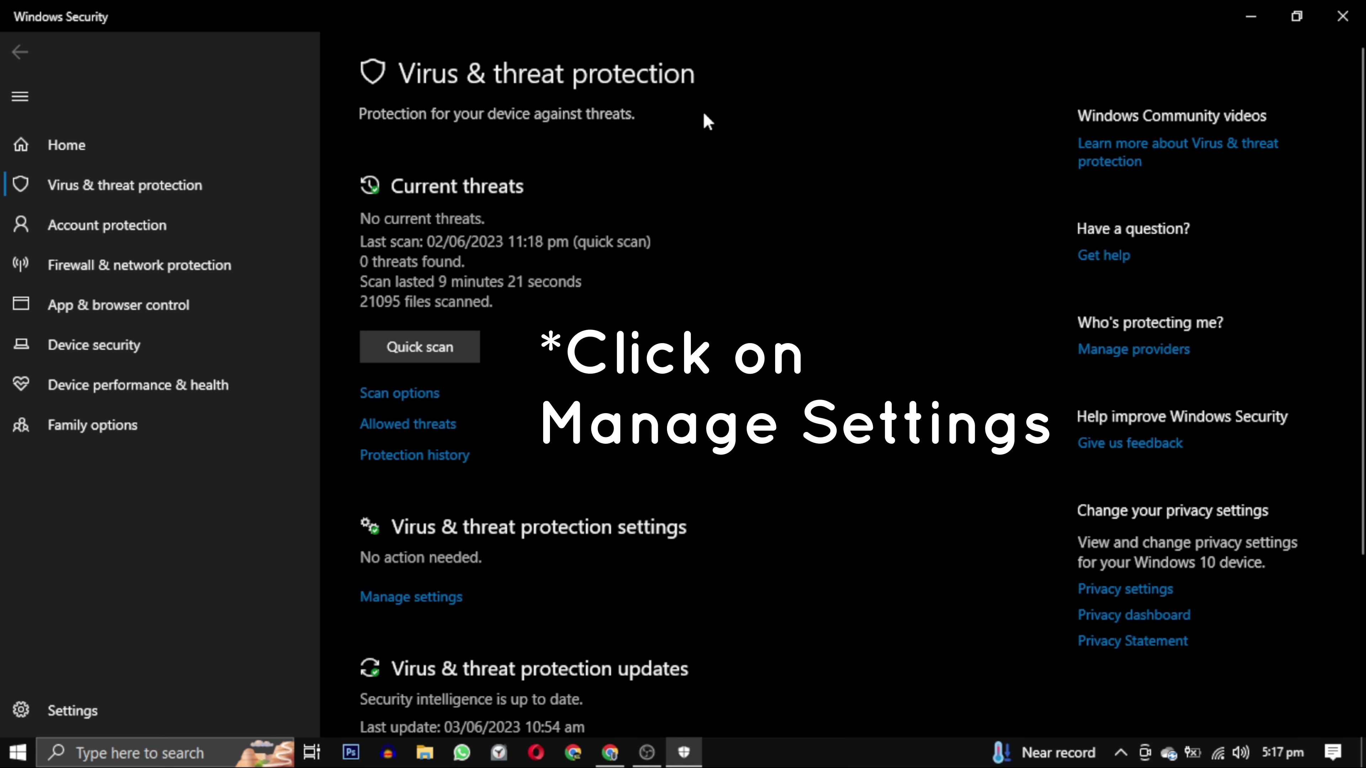
{"action": "left_click", "coordinate": [423, 597]}
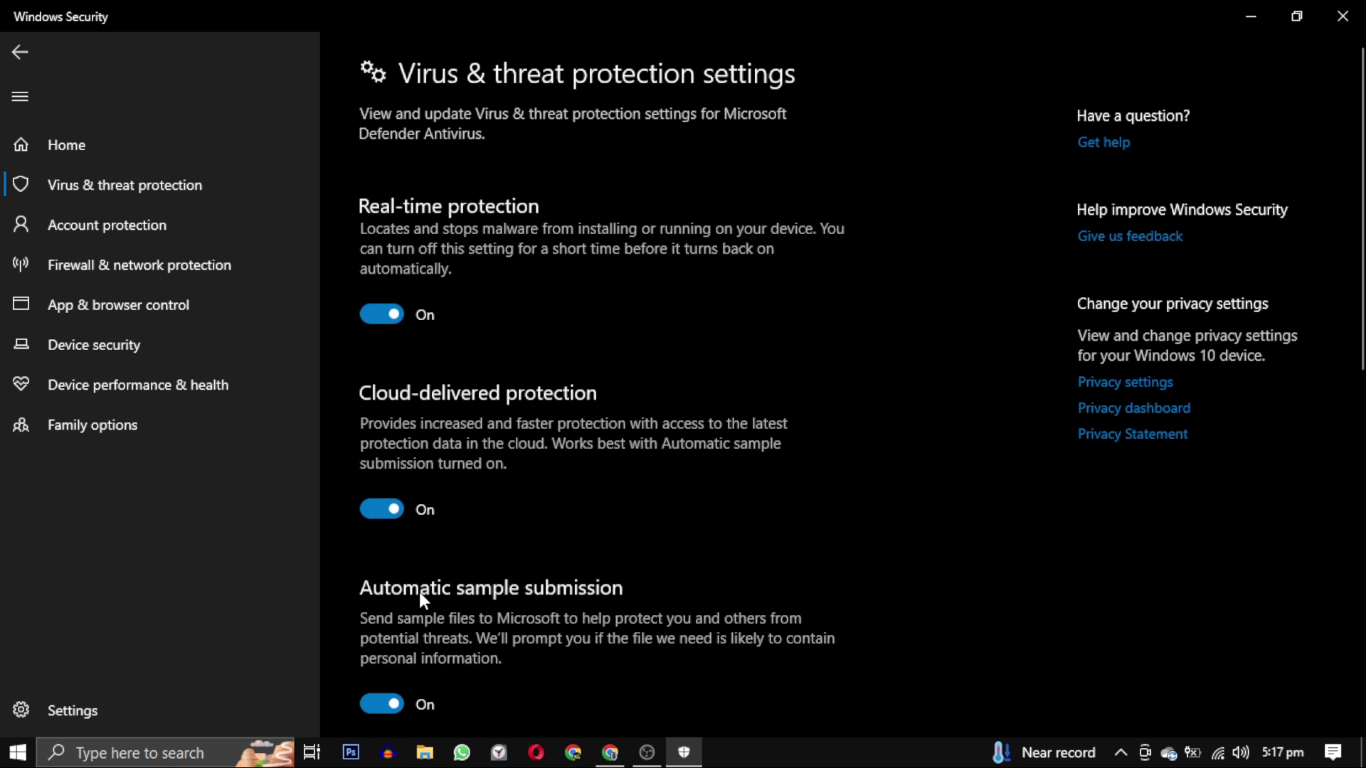
{"action": "scroll", "coordinate": [1363, 373], "scroll_direction": "down", "scroll_amount": 5}
{"action": "scroll", "coordinate": [1363, 373], "scroll_direction": "down", "scroll_amount": 5}
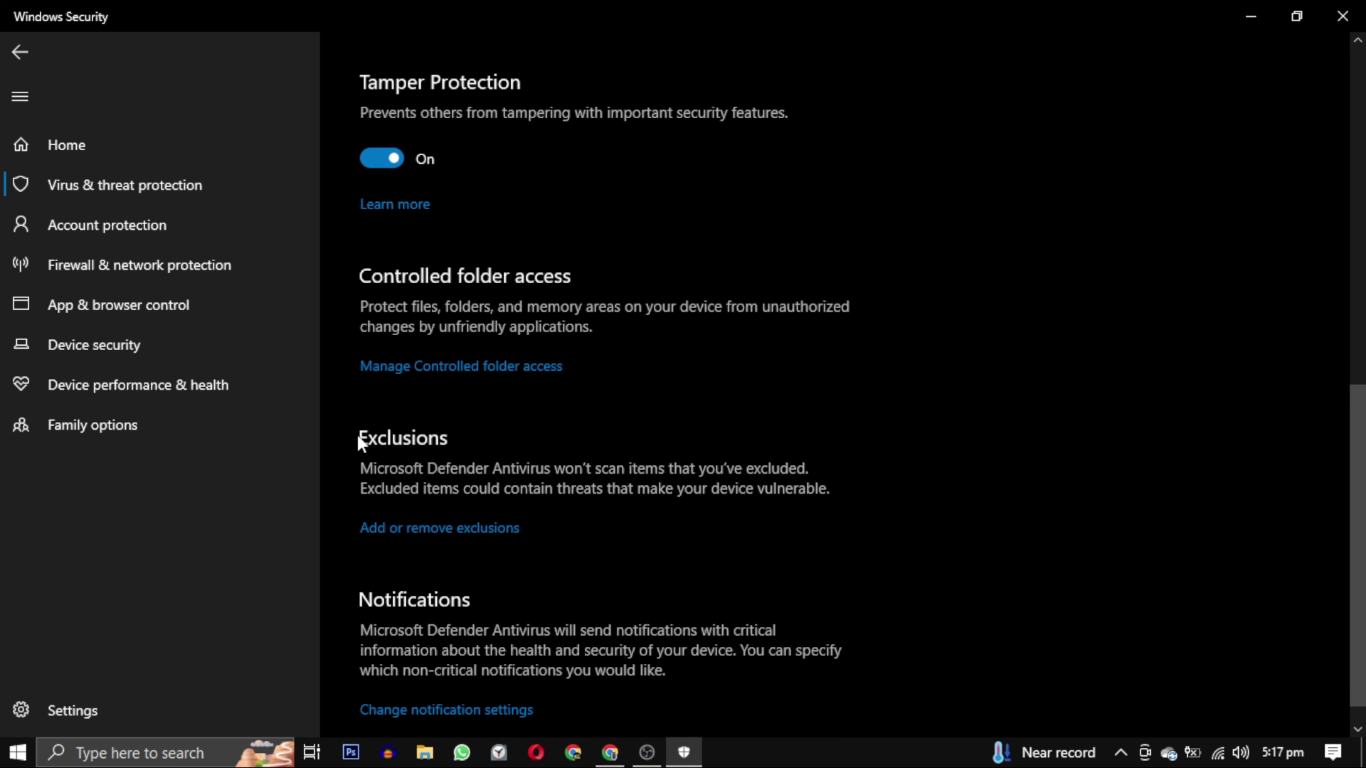
Open Add or remove exclusions, approve the administrator prompt, and expand the Add an exclusion menu.
{"action": "left_click", "coordinate": [448, 529]}
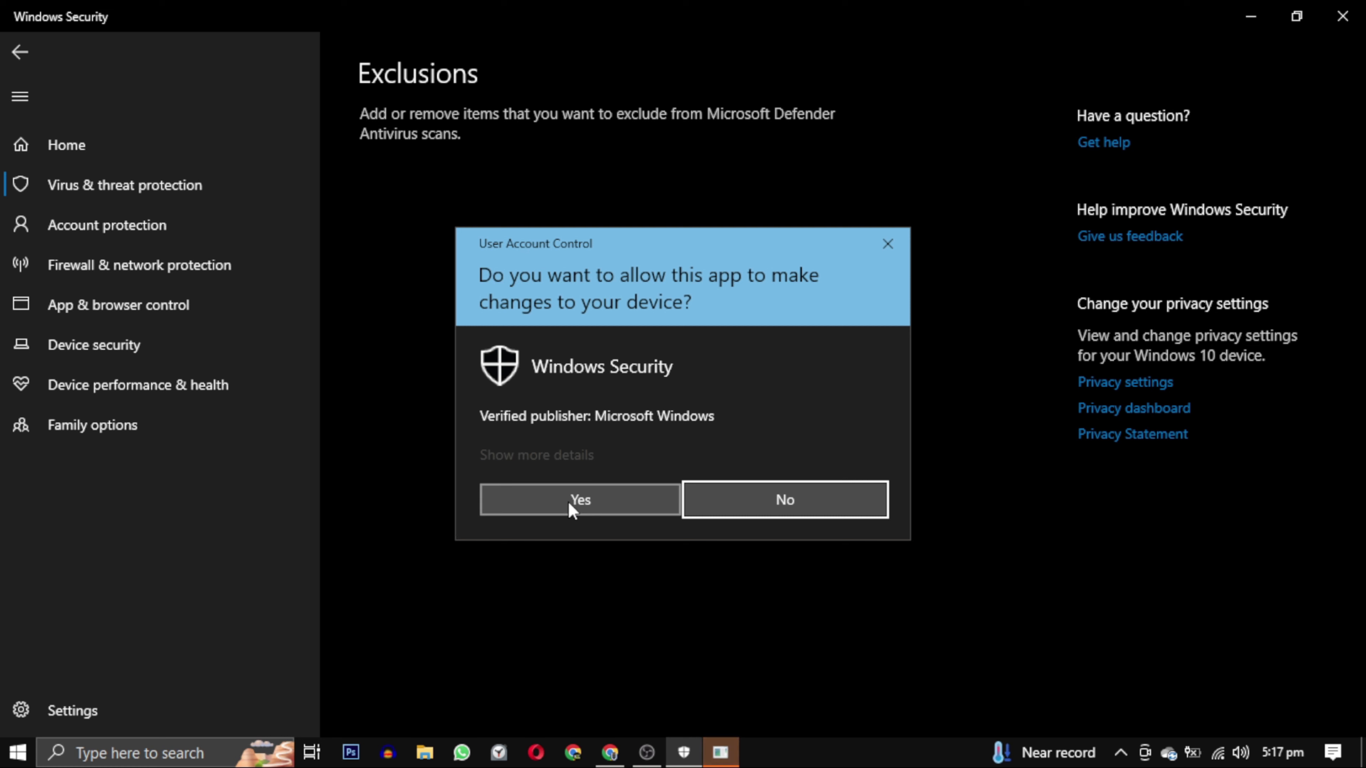
{"action": "left_click", "coordinate": [571, 505]}
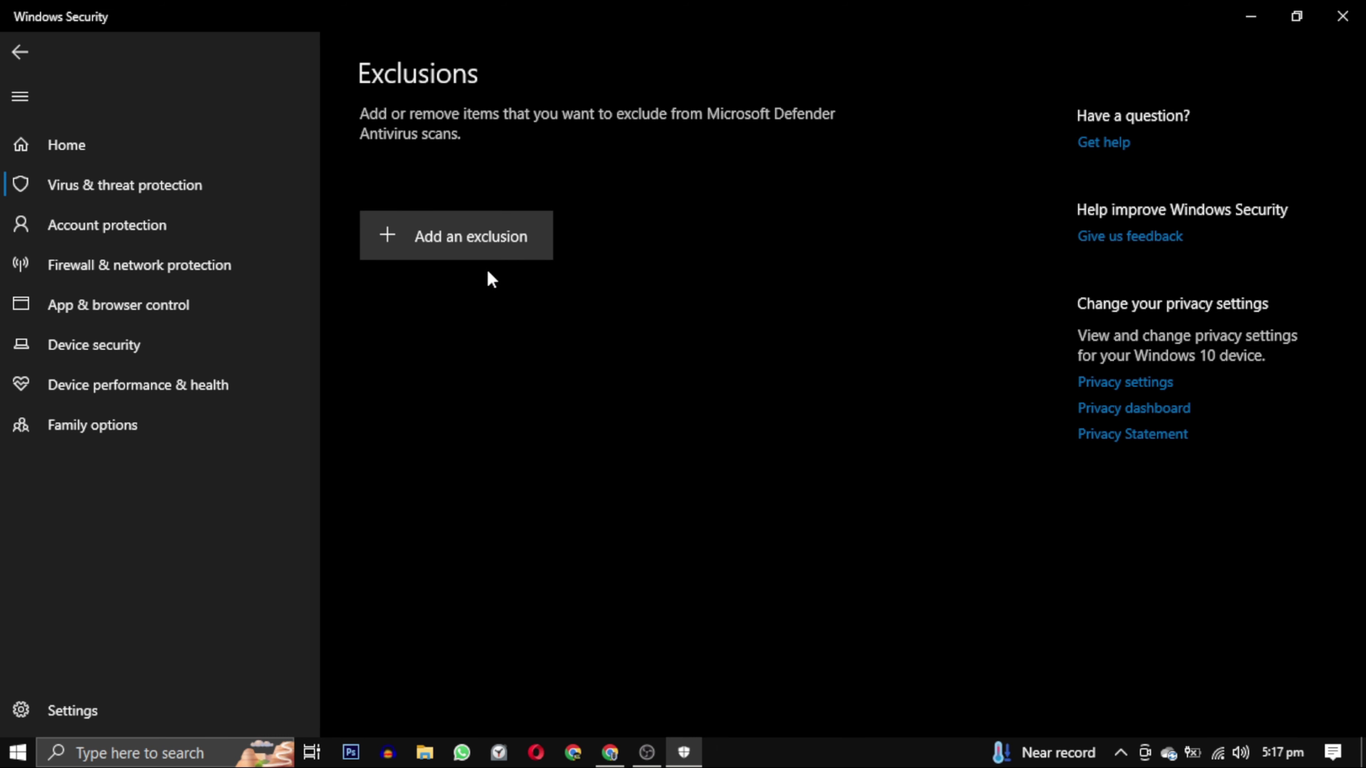
{"action": "left_click", "coordinate": [481, 247]}
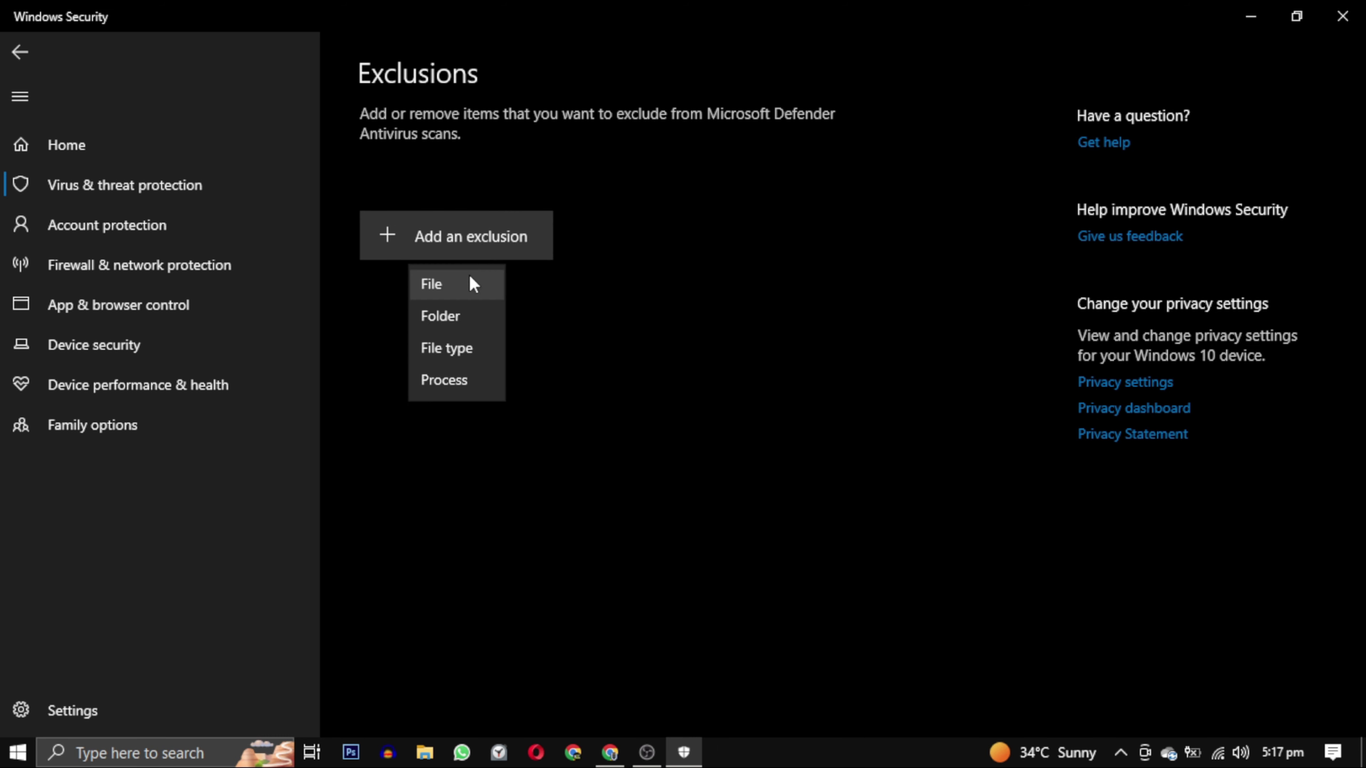
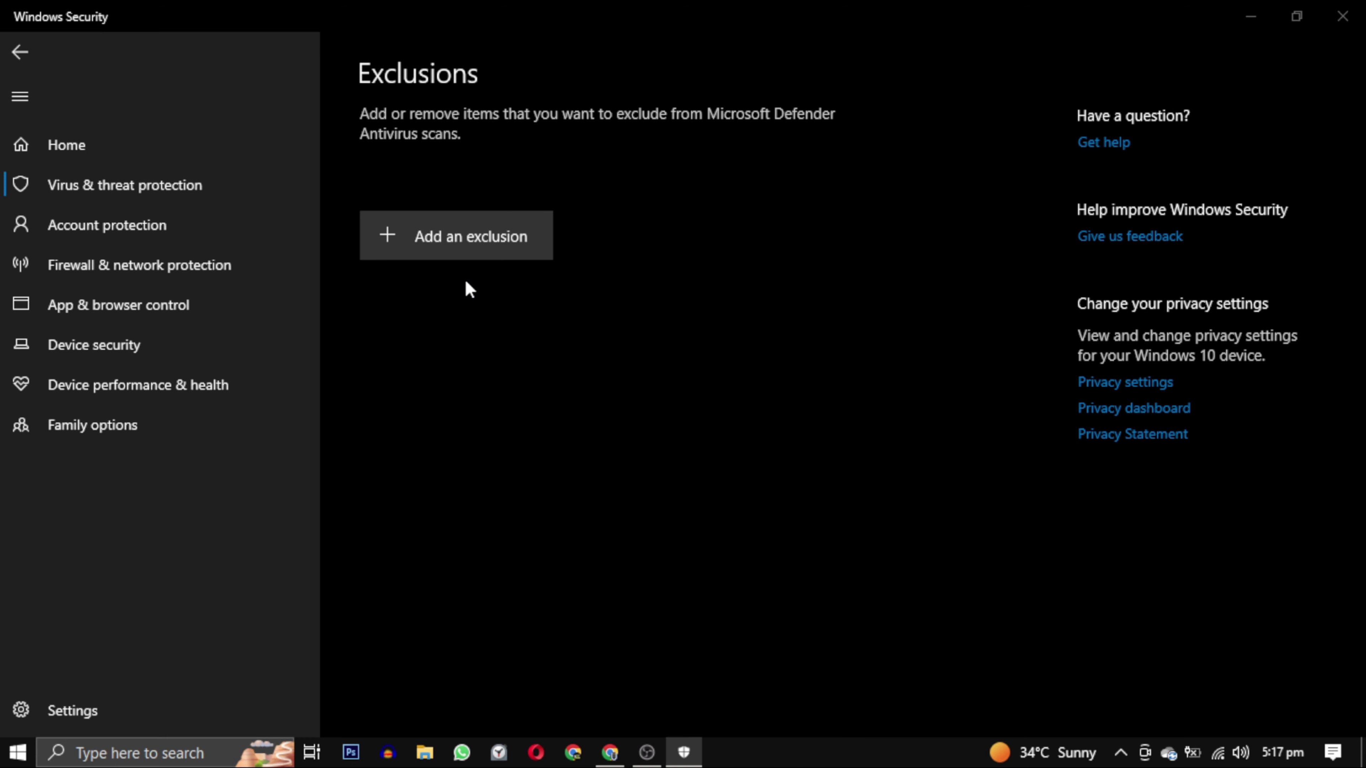
Browse to C:\Riot Games\VALORANT\live and pick VALORANT.exe as a file exclusion.
{"action": "left_click", "coordinate": [86, 172]}
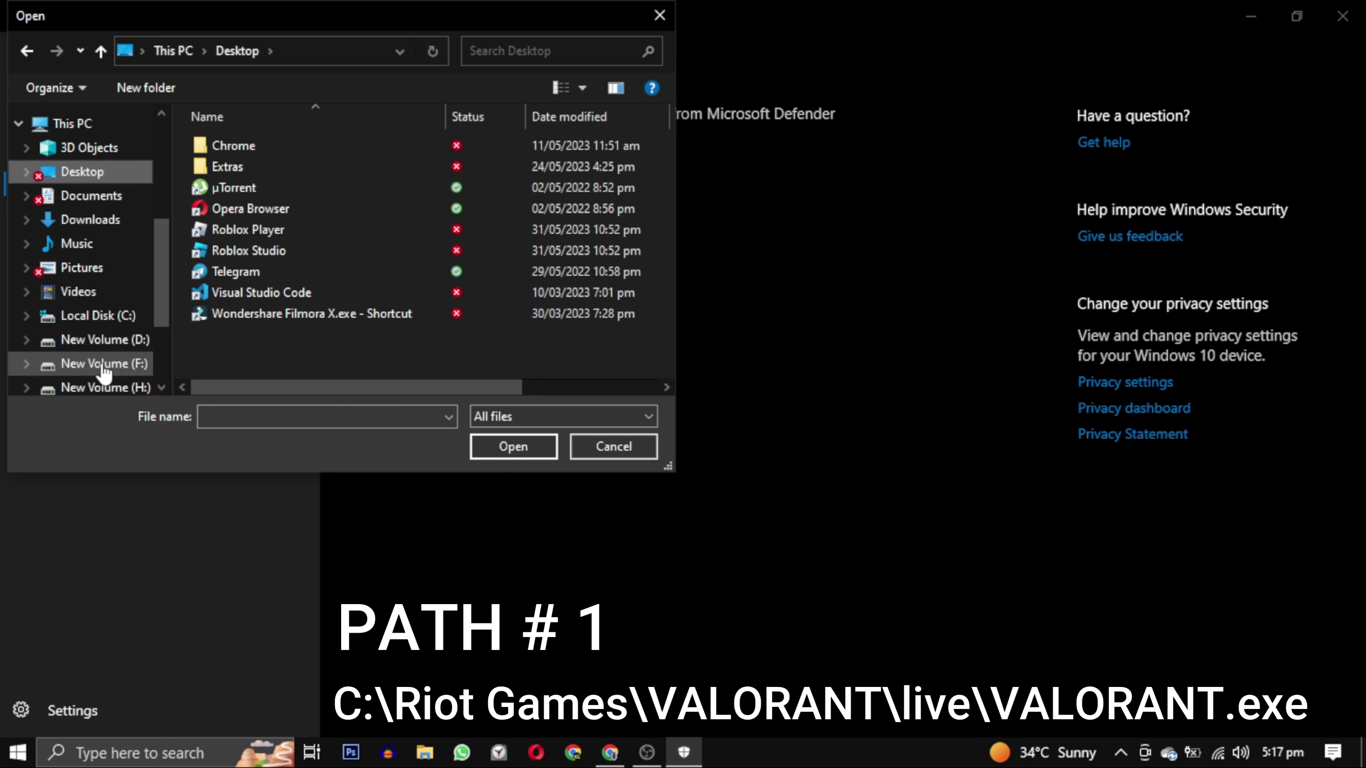
{"action": "left_click", "coordinate": [108, 317]}
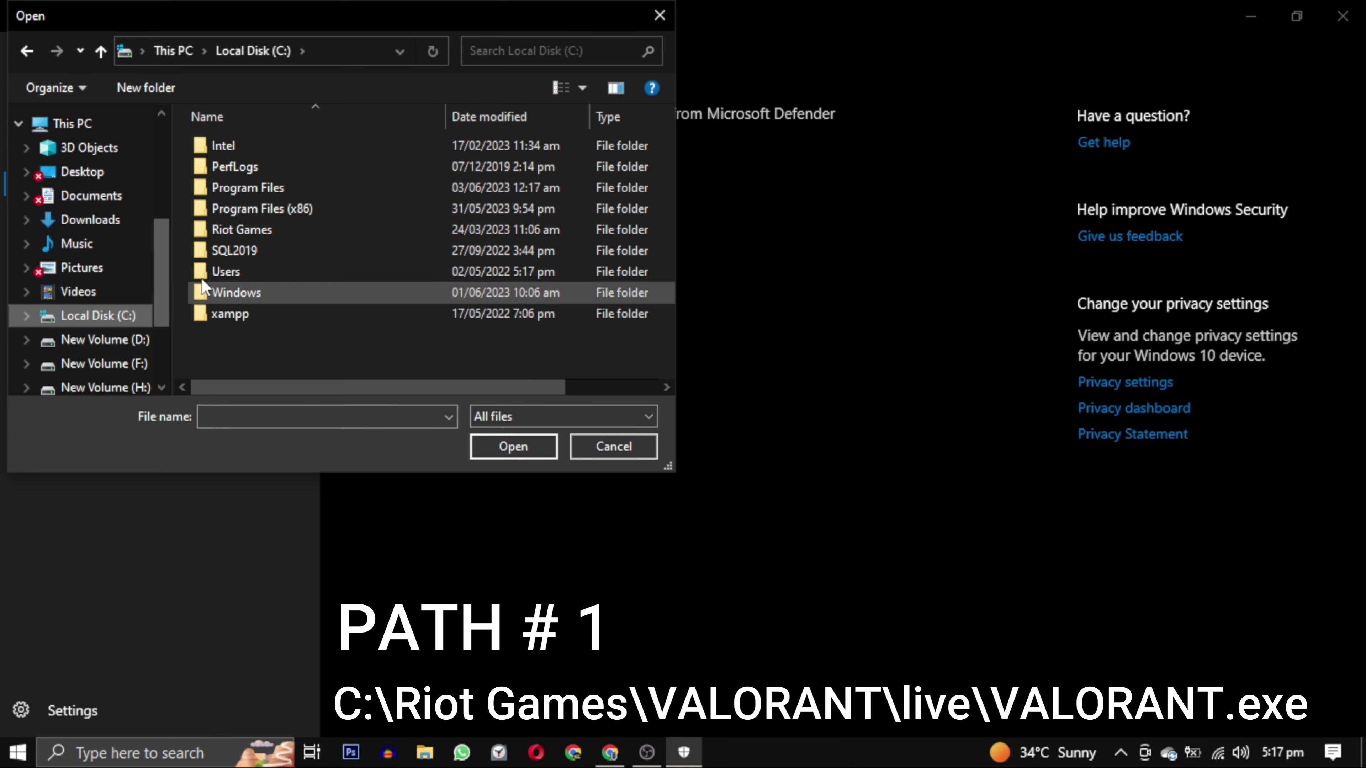
{"action": "left_click", "coordinate": [232, 237]}
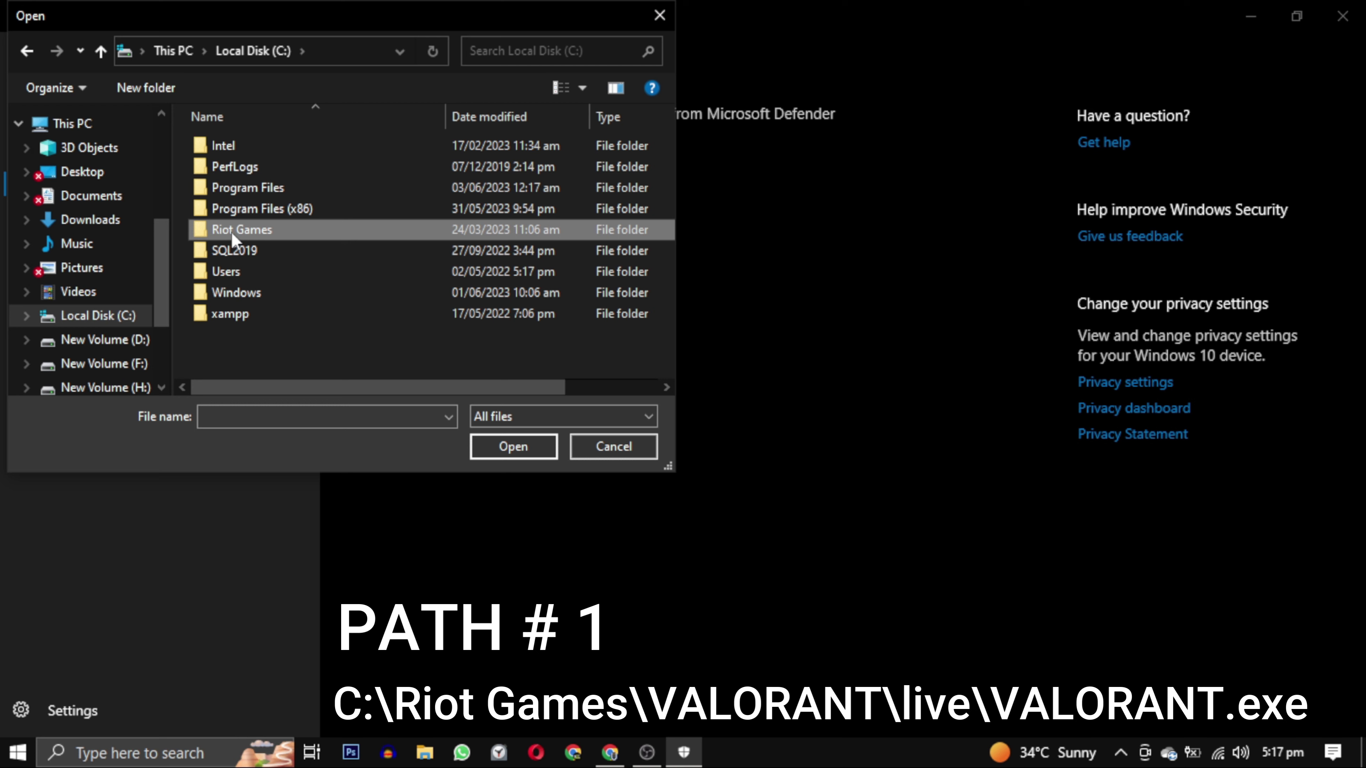
{"action": "double_click", "coordinate": [232, 232]}
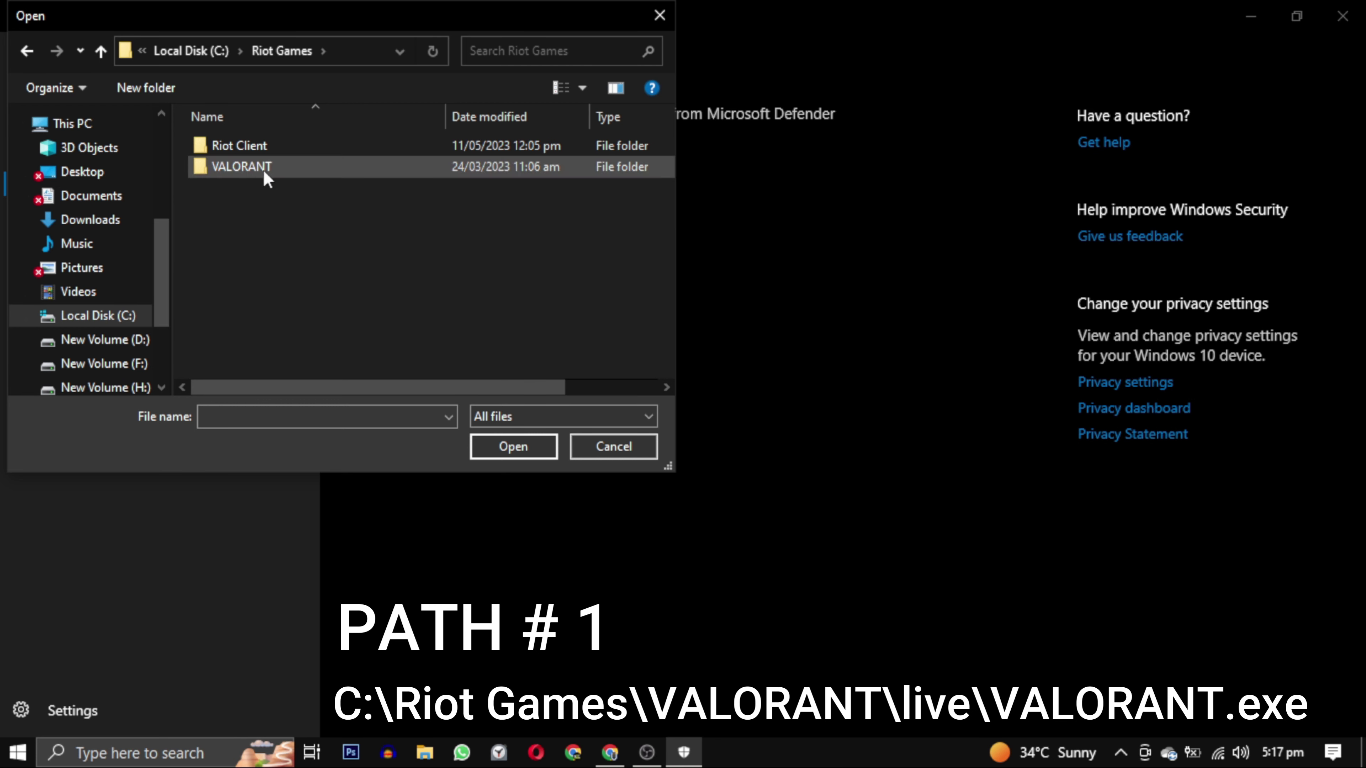
{"action": "double_click", "coordinate": [300, 170]}
{"action": "left_click", "coordinate": [236, 146]}
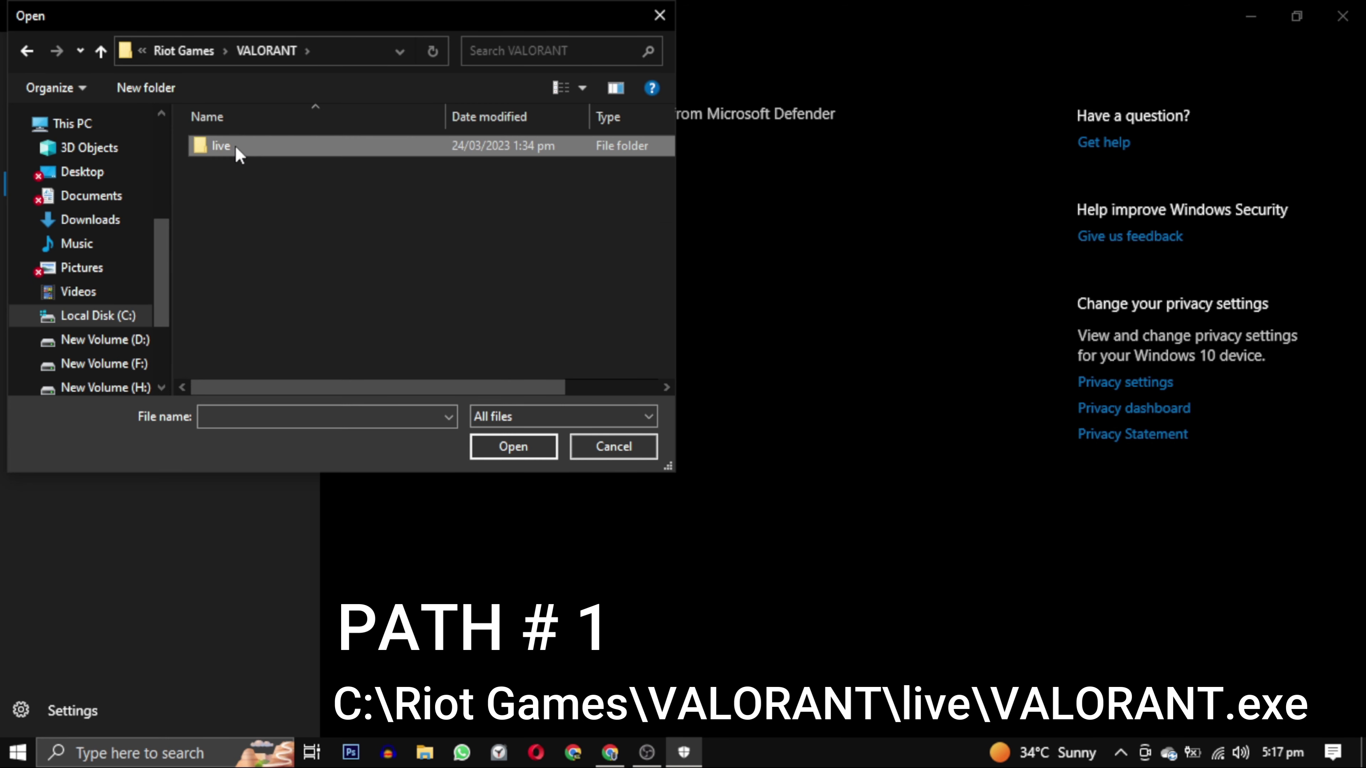
{"action": "double_click", "coordinate": [235, 146]}
{"action": "left_click", "coordinate": [328, 232]}
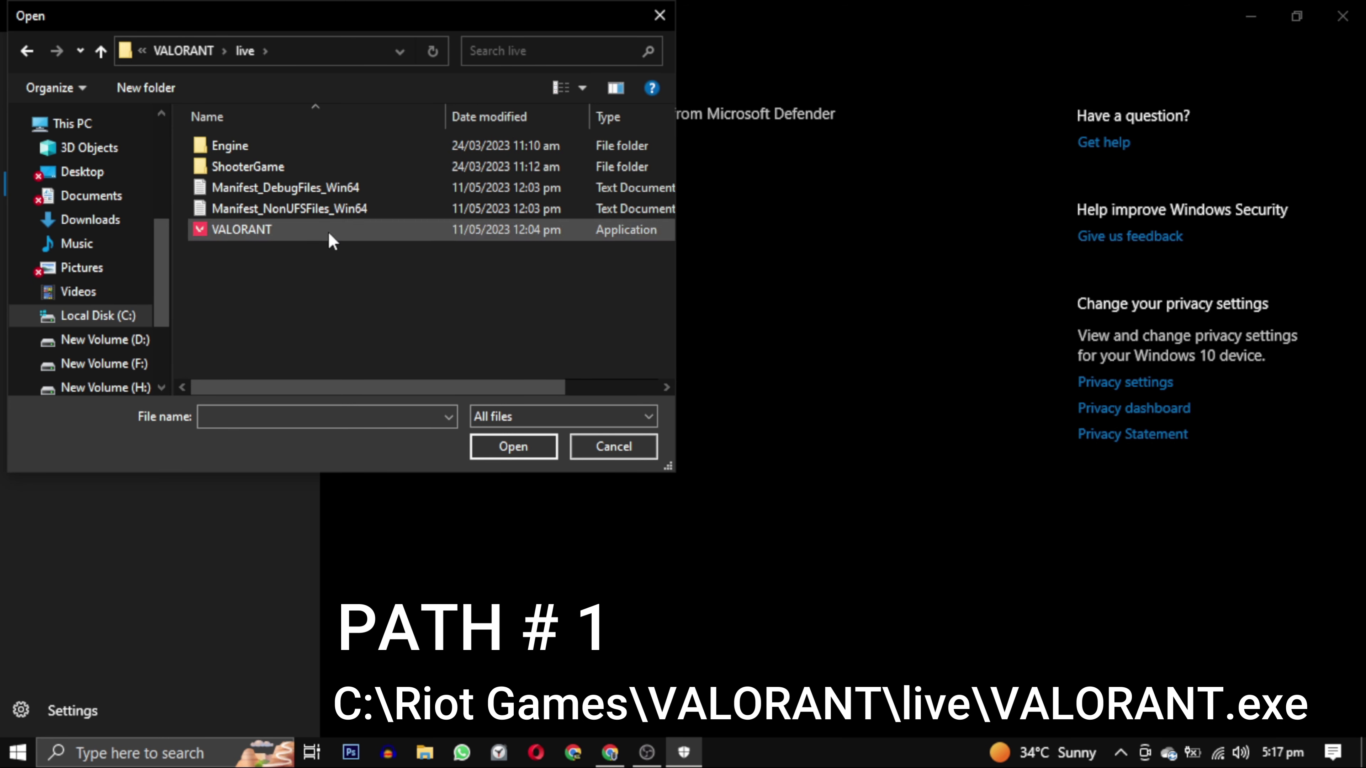
{"action": "left_click", "coordinate": [329, 231]}
{"action": "left_click", "coordinate": [487, 446]}
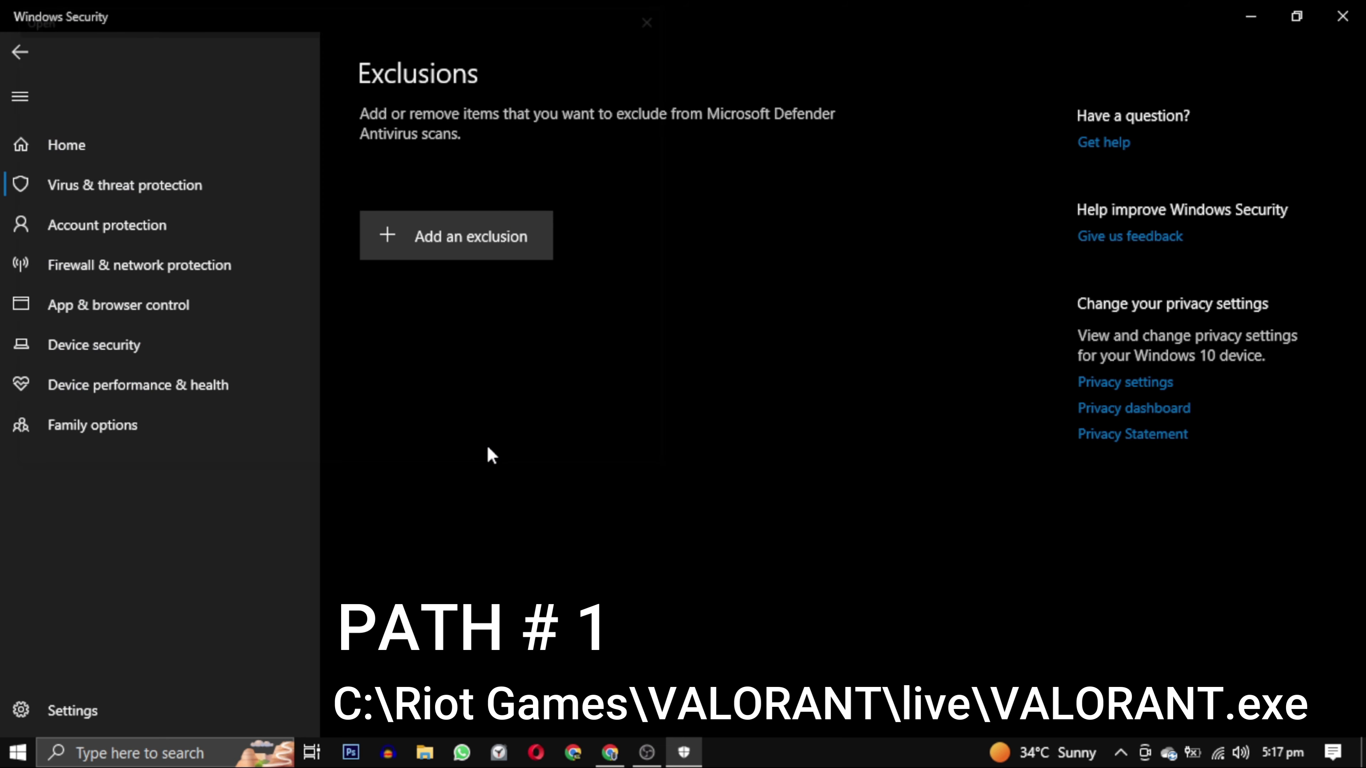
Add VALORANT-Win64-Shipping from ShooterGame\Binaries\Win64 as a second file exclusion.
{"action": "left_click", "coordinate": [439, 231]}
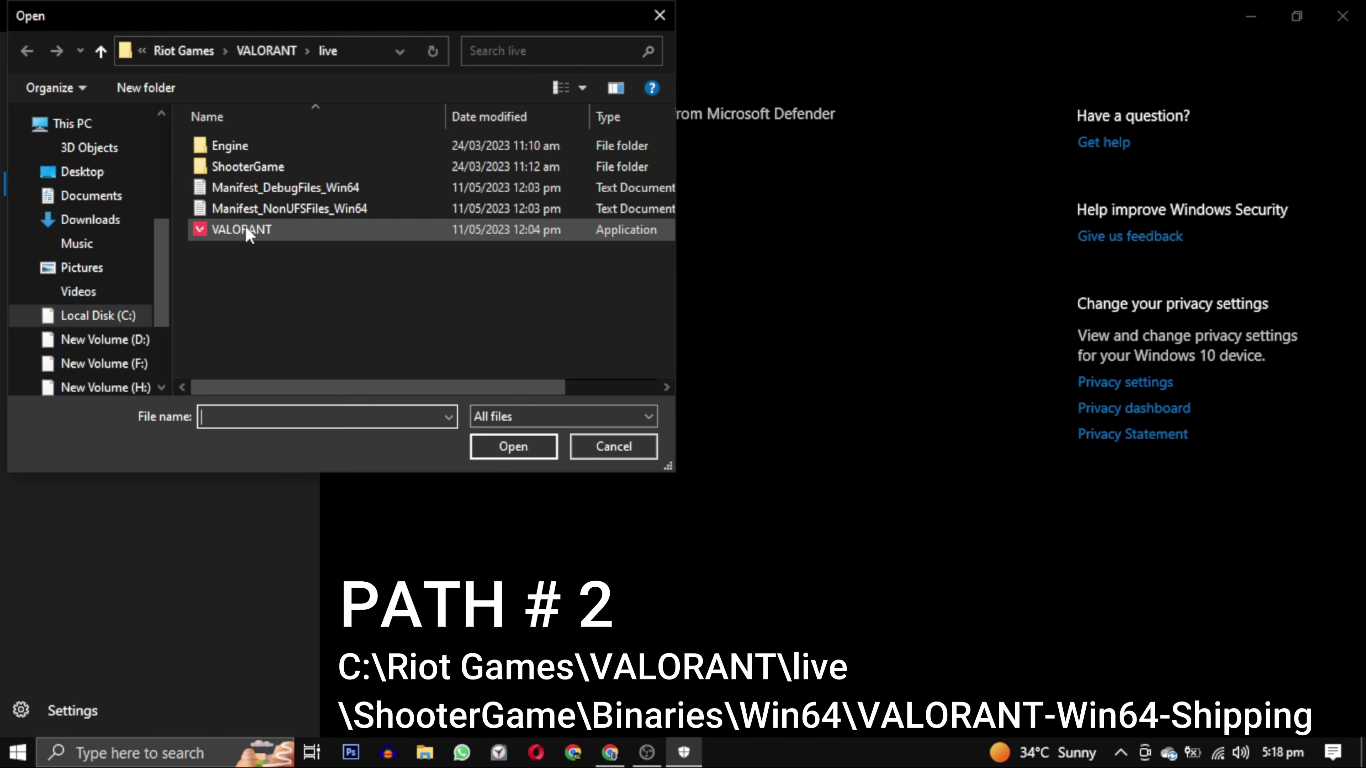
{"action": "double_click", "coordinate": [285, 166]}
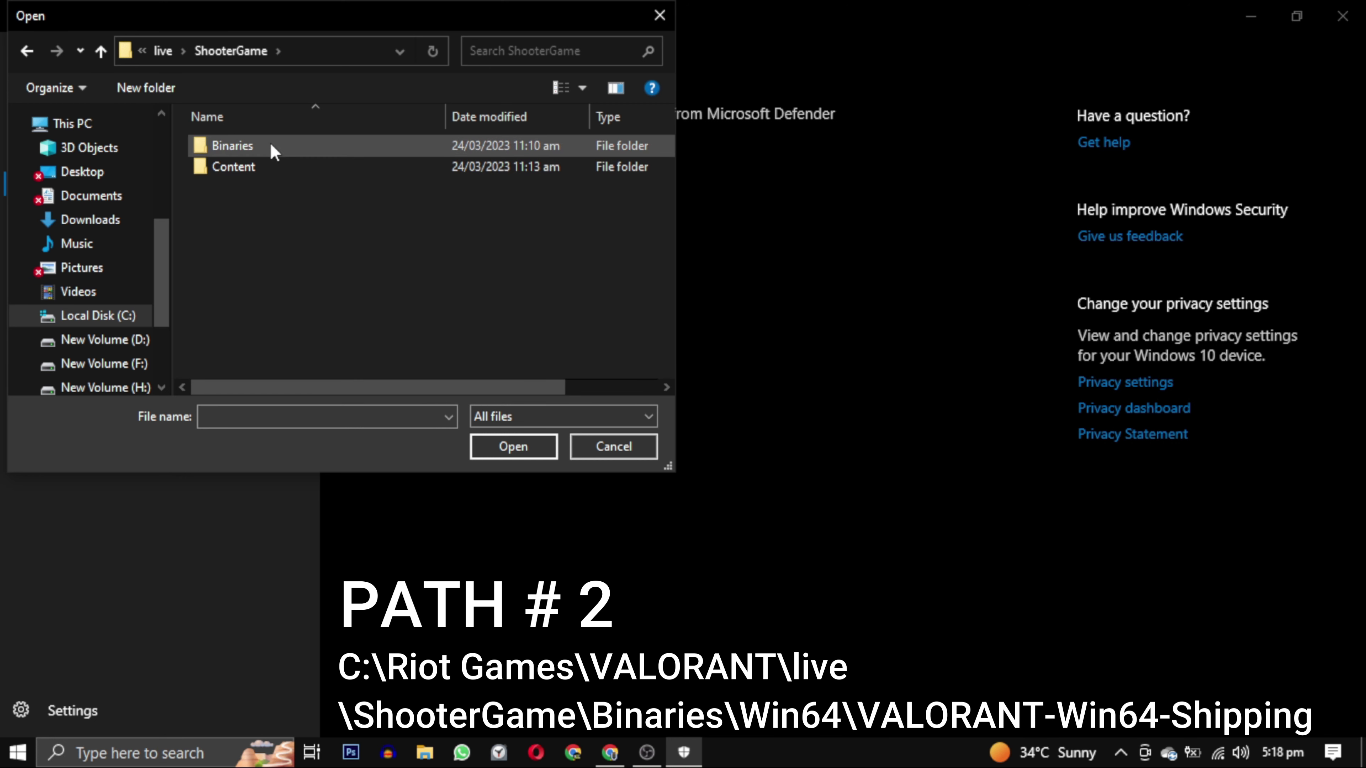
{"action": "double_click", "coordinate": [270, 145]}
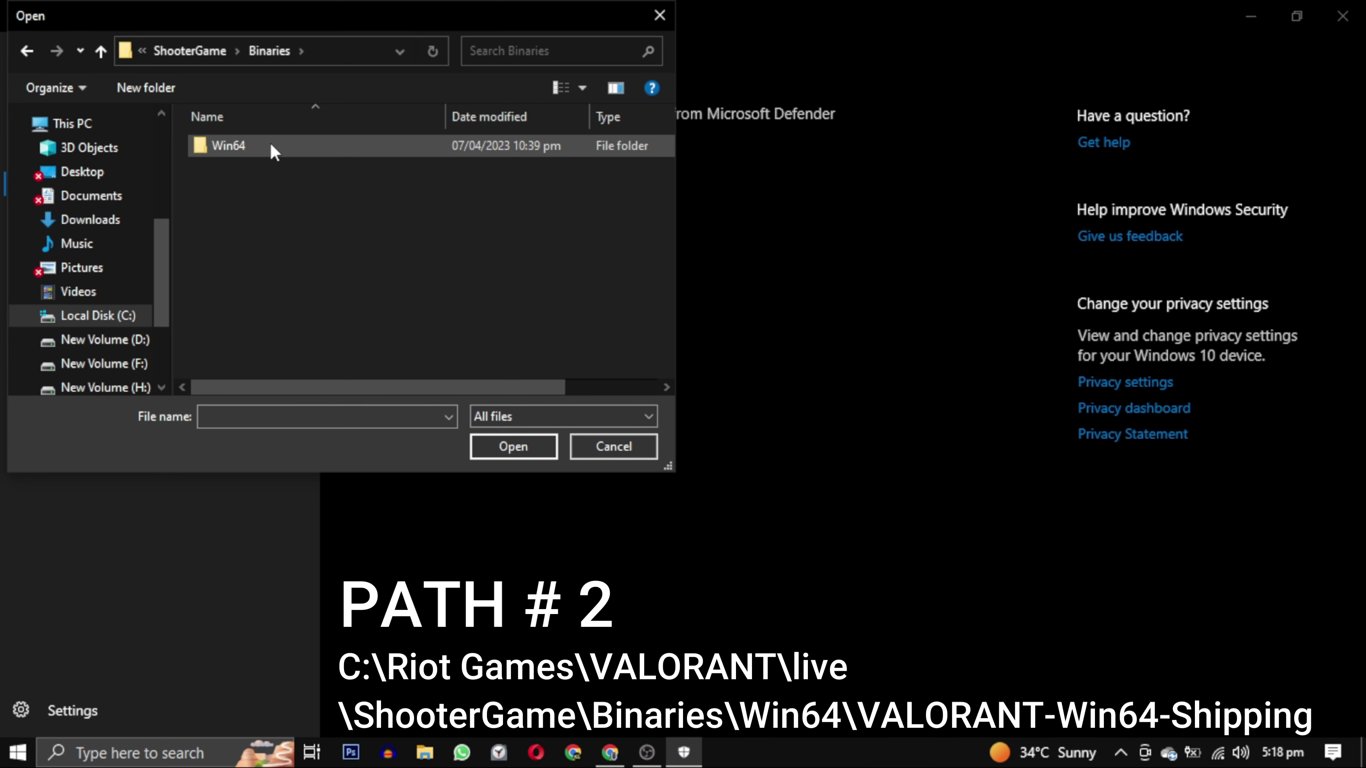
{"action": "double_click", "coordinate": [270, 145]}
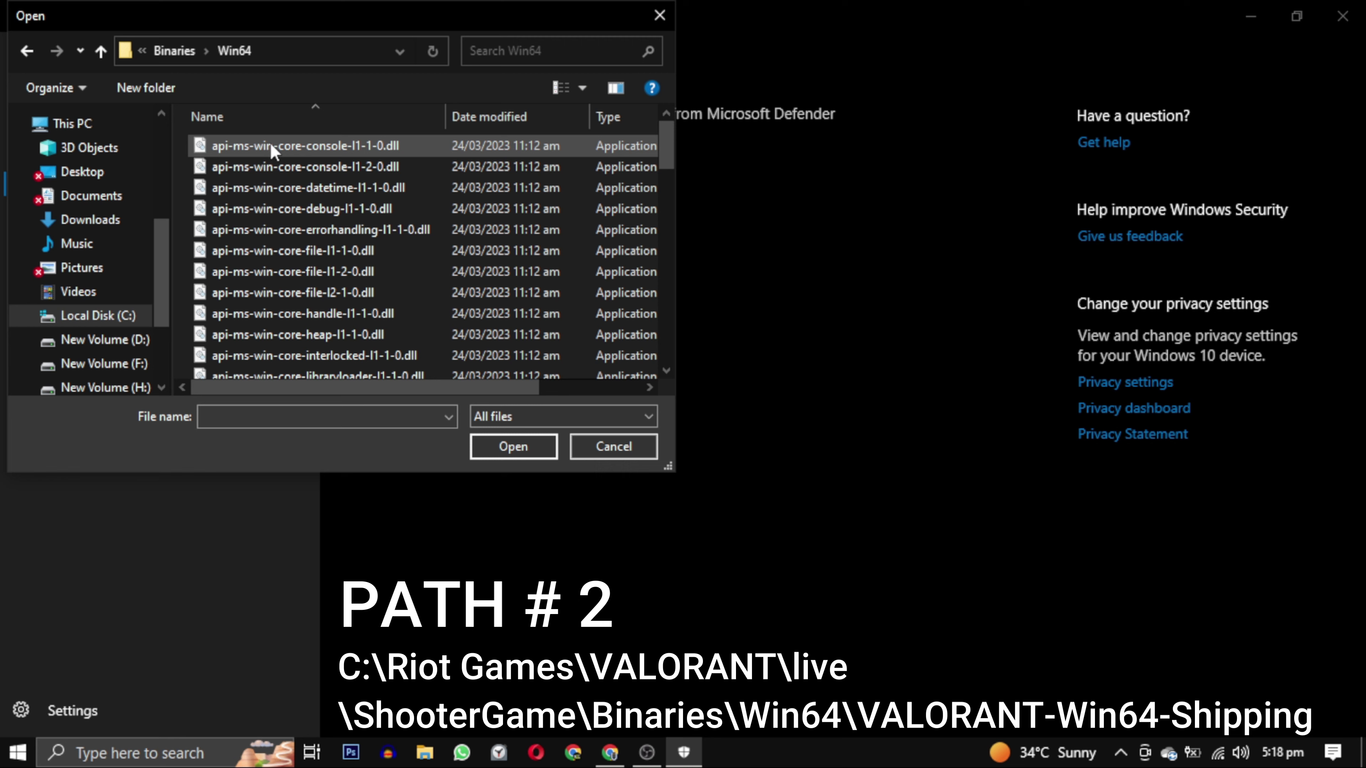
{"action": "left_click_drag", "start_coordinate": [667, 145], "coordinate": [670, 359]}
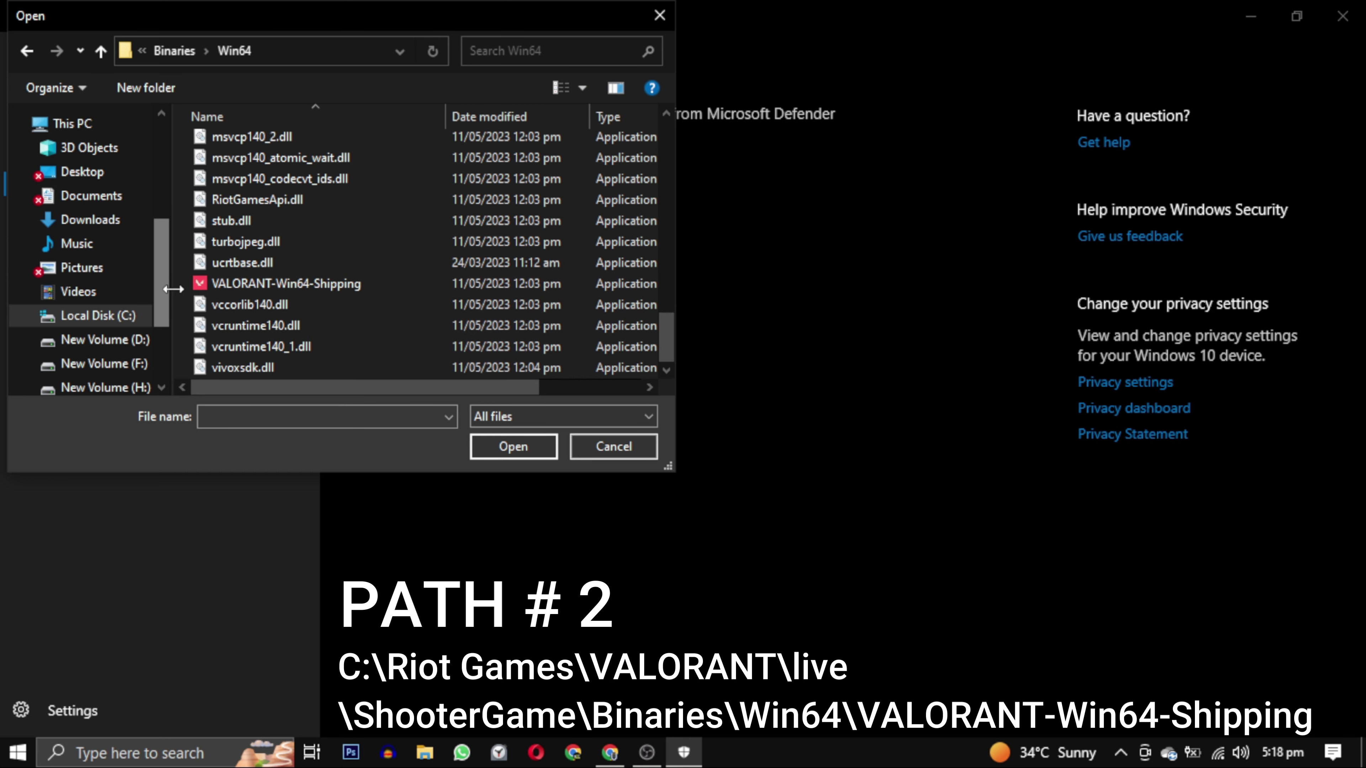
{"action": "left_click", "coordinate": [364, 289]}
{"action": "left_click", "coordinate": [514, 448]}
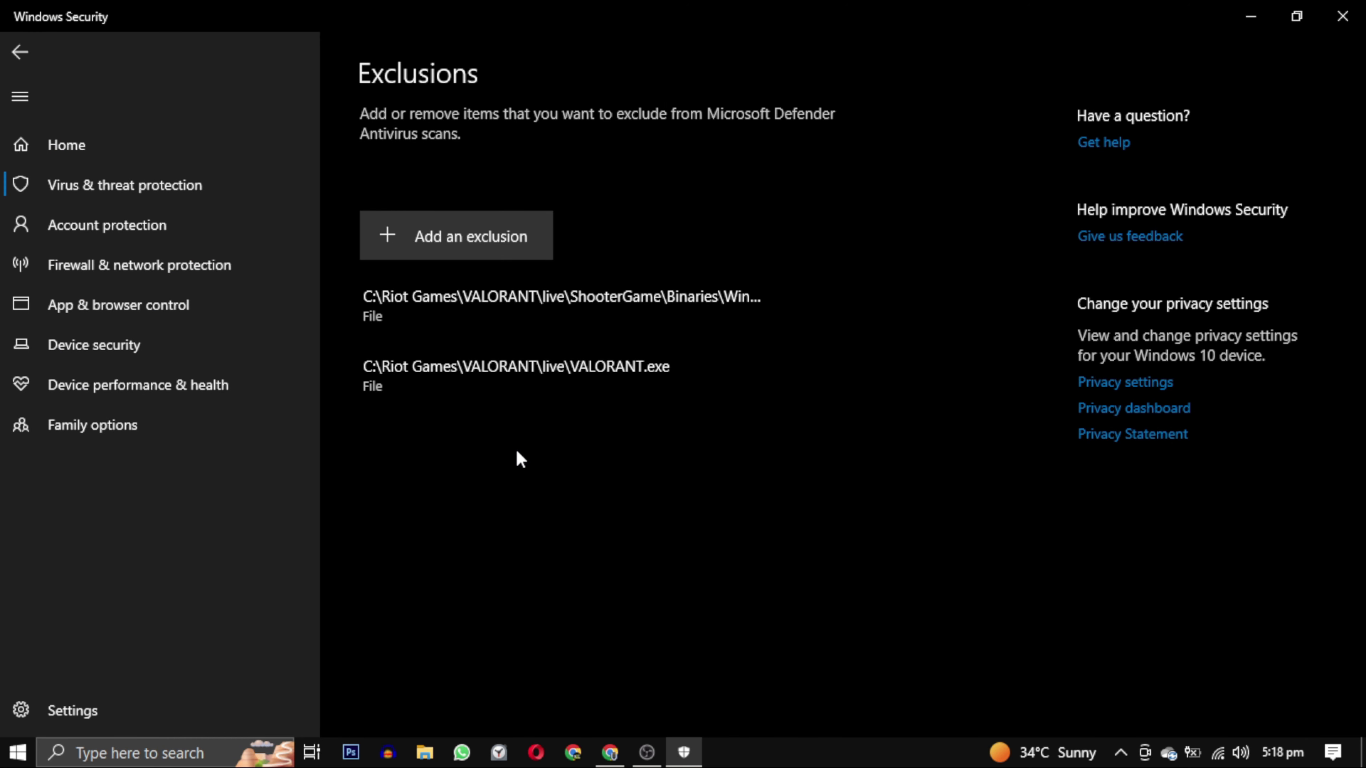
Exclude UnrealCEFSubProcess from the Engine\Binaries\Win64 folder as the third file exclusion.
{"action": "left_click", "coordinate": [442, 237]}
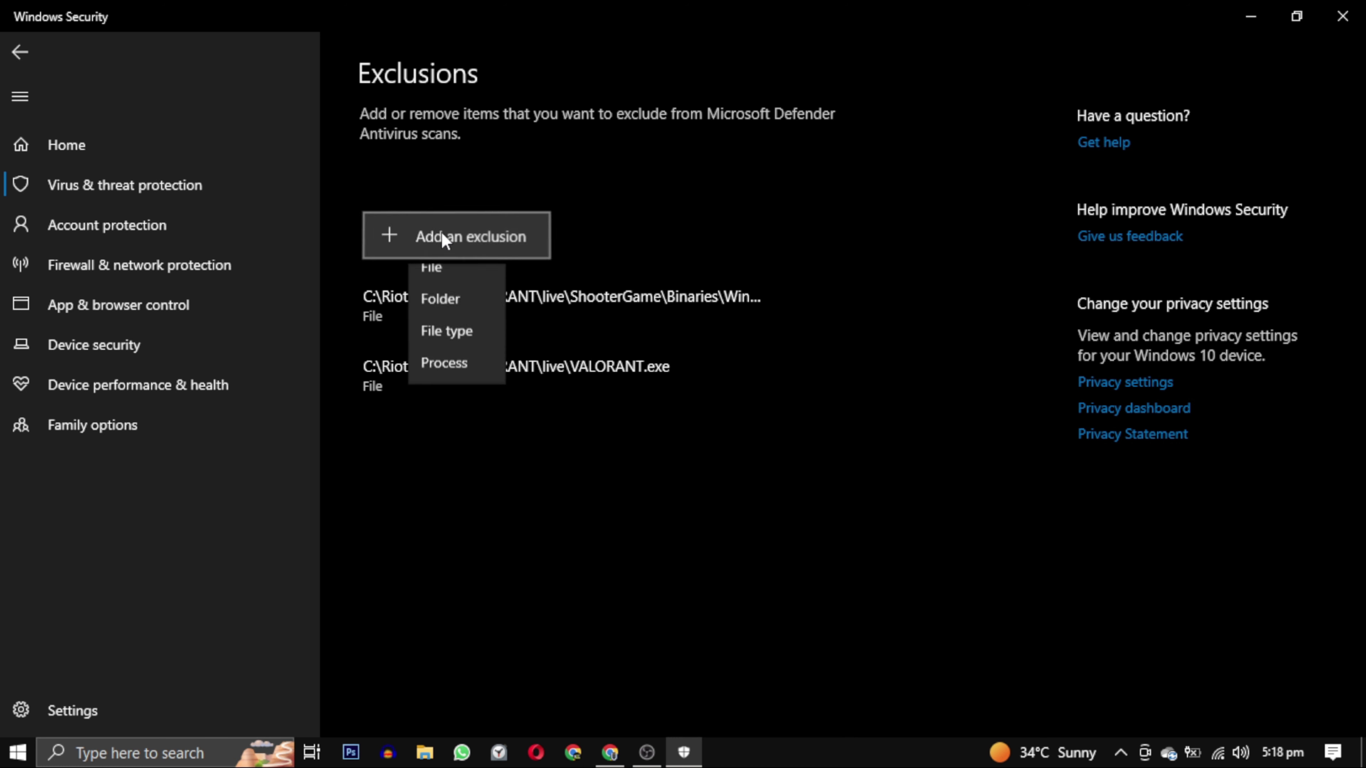
{"action": "left_click", "coordinate": [452, 278]}
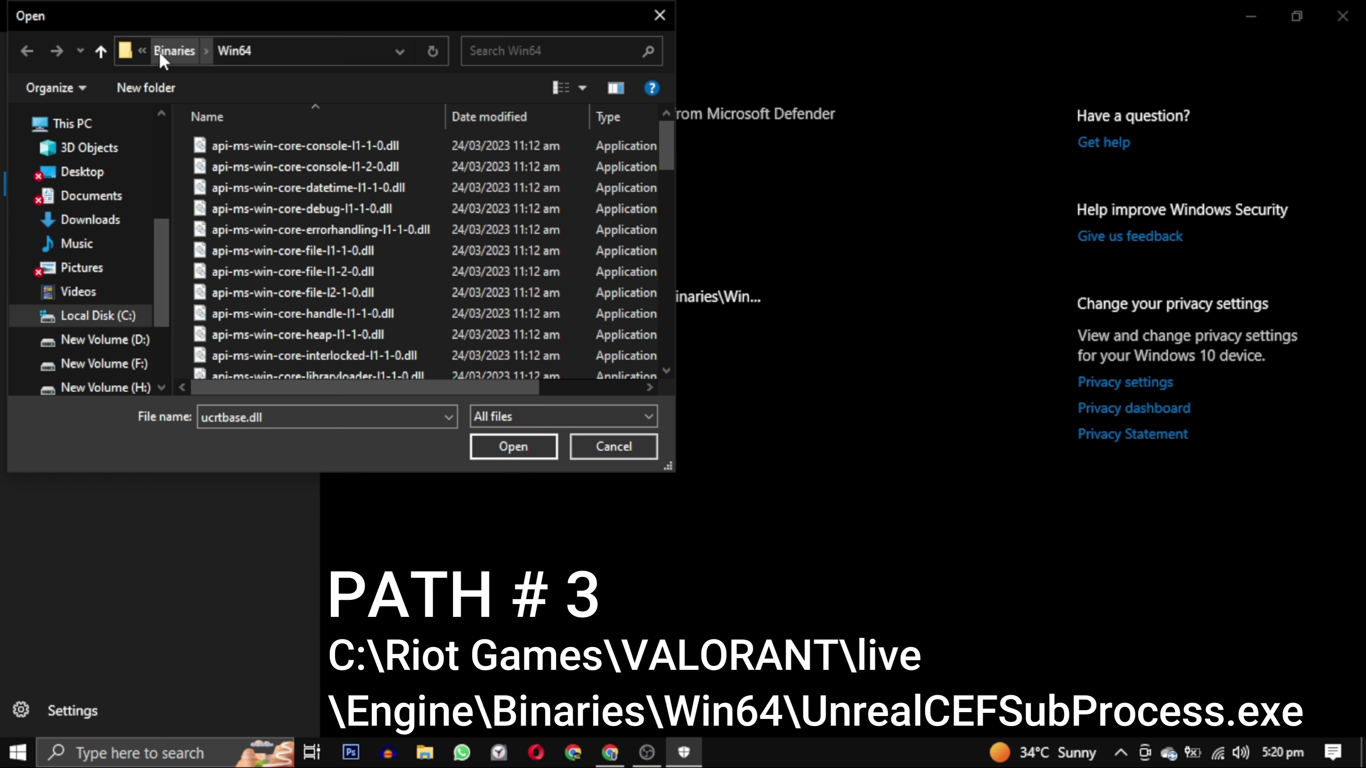
{"action": "left_click", "coordinate": [159, 52]}
{"action": "left_click", "coordinate": [201, 49]}
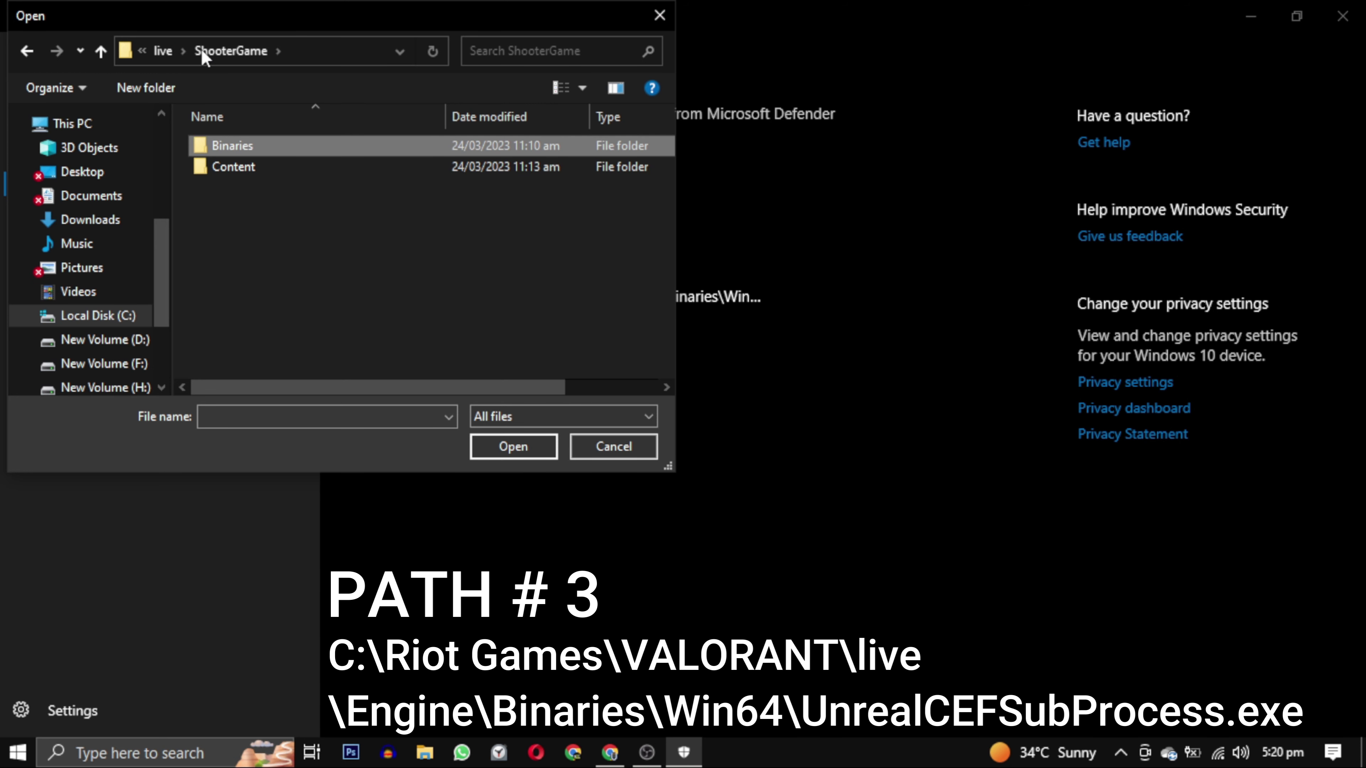
{"action": "left_click", "coordinate": [164, 51]}
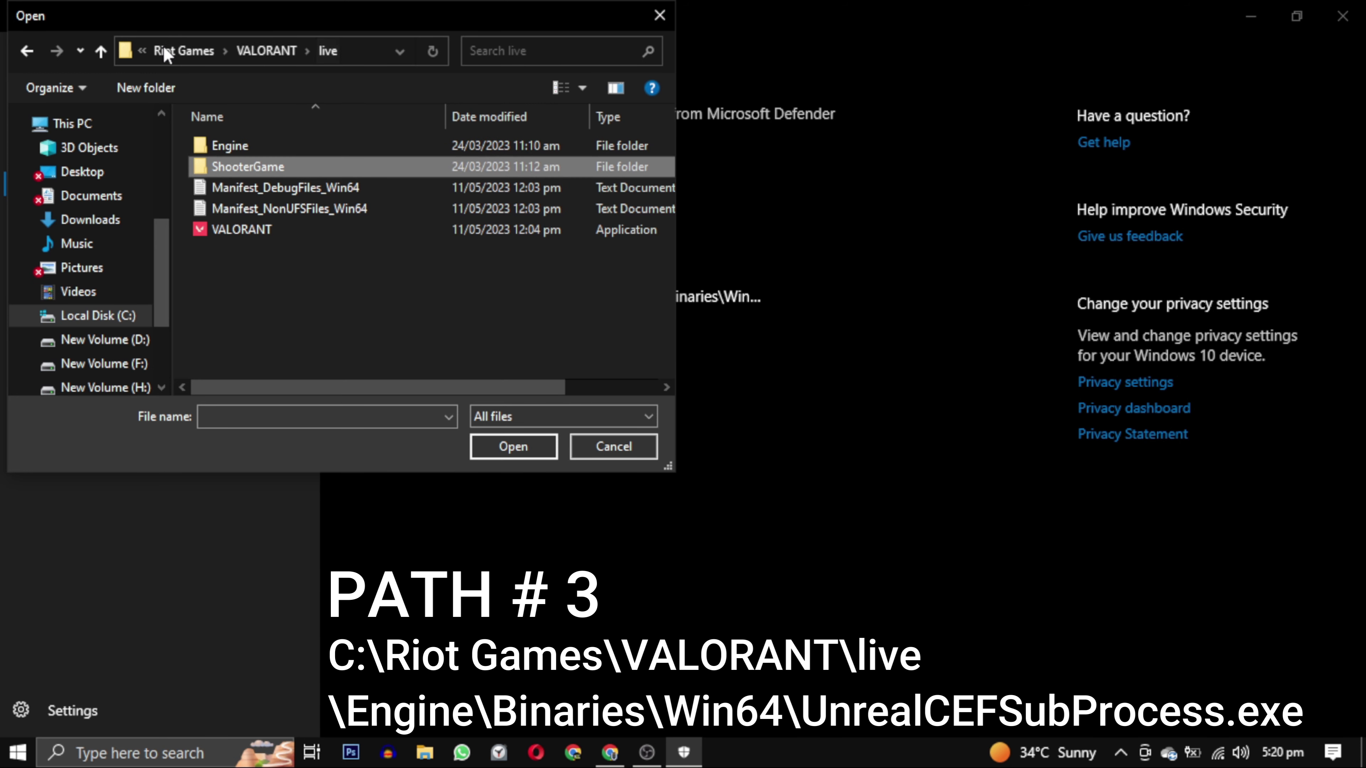
{"action": "double_click", "coordinate": [262, 144]}
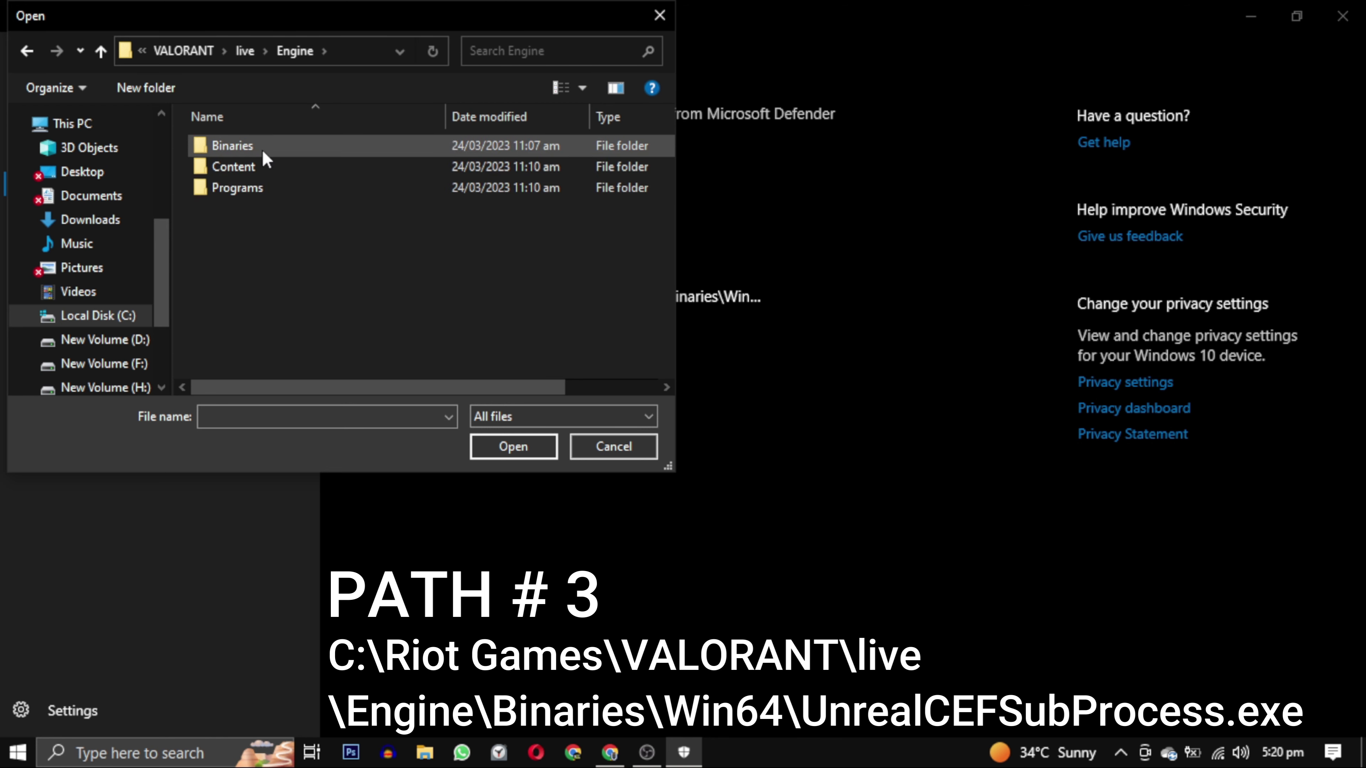
{"action": "double_click", "coordinate": [263, 150]}
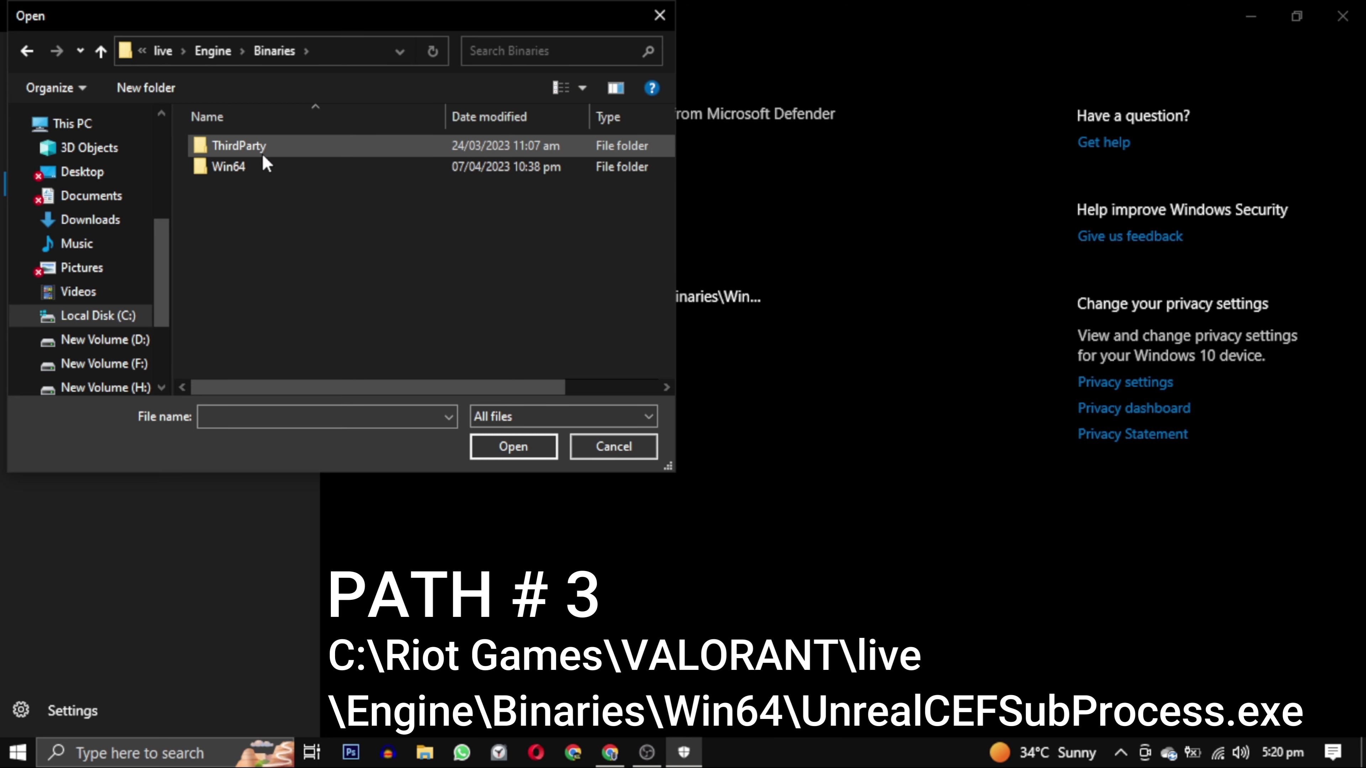
{"action": "double_click", "coordinate": [263, 170]}
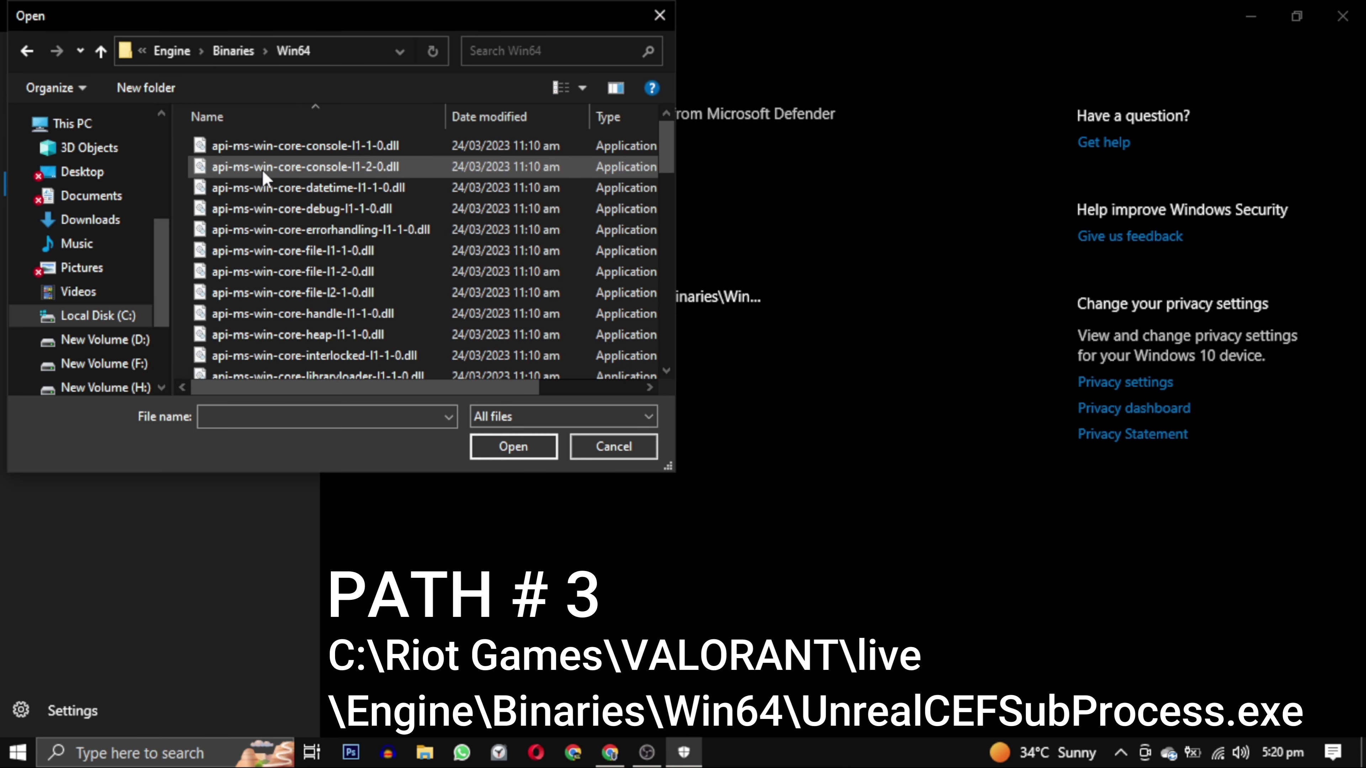
{"action": "key", "text": "u"}
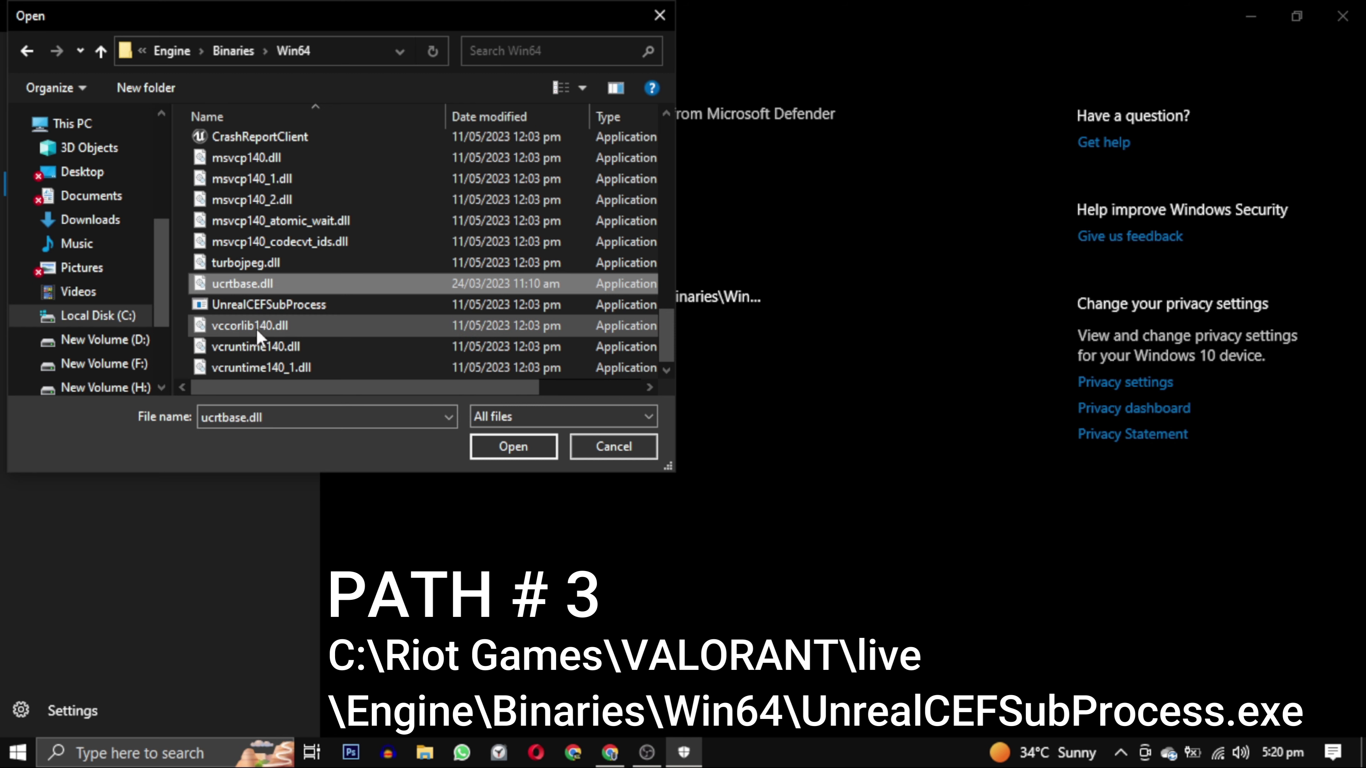
{"action": "left_click", "coordinate": [351, 310]}
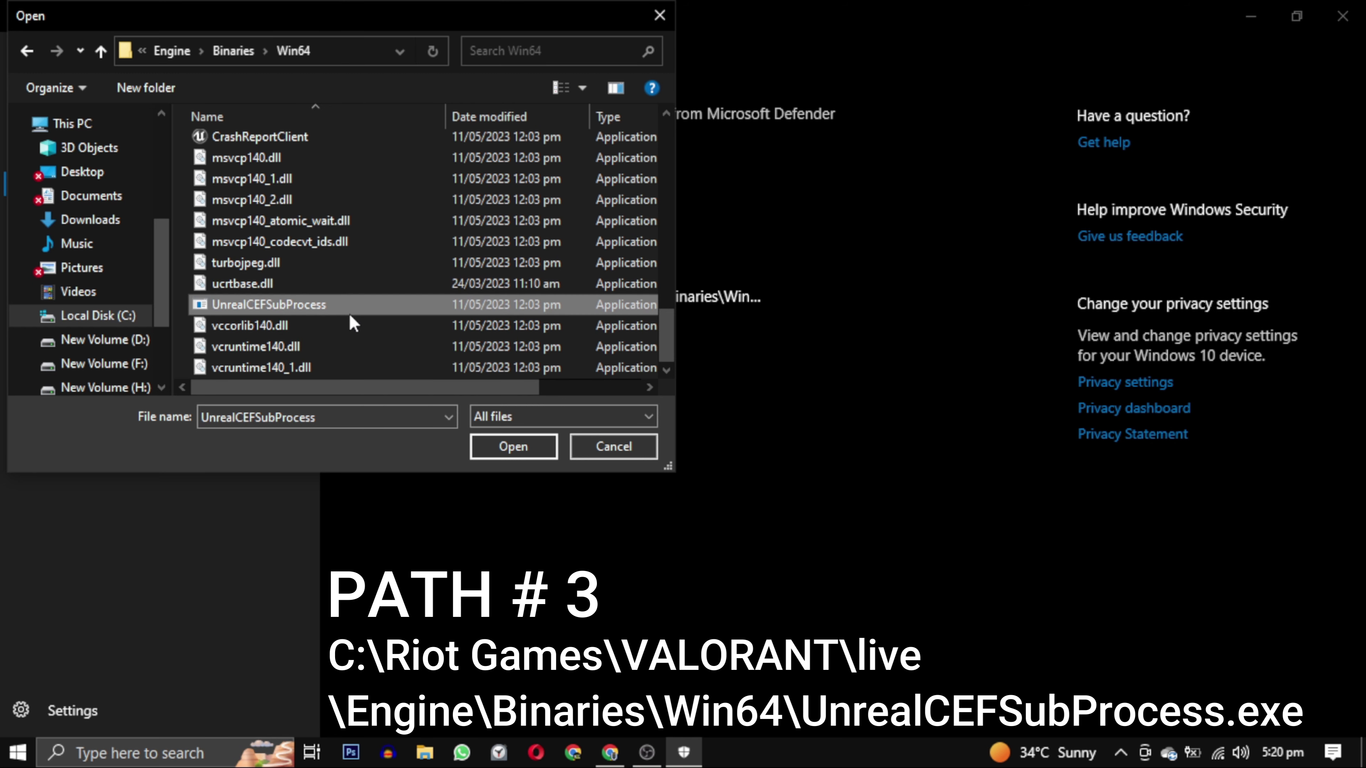
{"action": "left_click", "coordinate": [508, 452]}
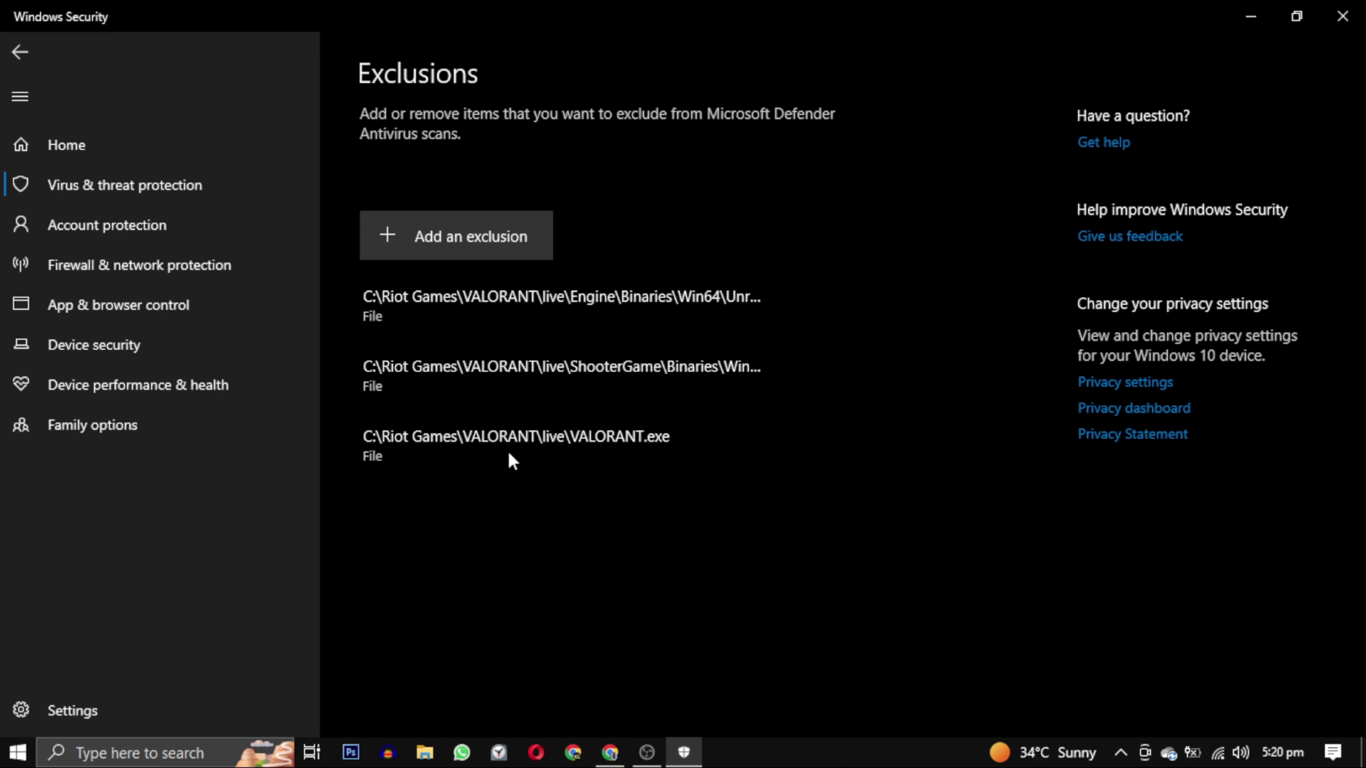
Pick RiotClientServices from C:\Riot Games\Riot Client as the next file exclusion.
{"action": "left_click", "coordinate": [434, 254]}
{"action": "left_click", "coordinate": [434, 279]}
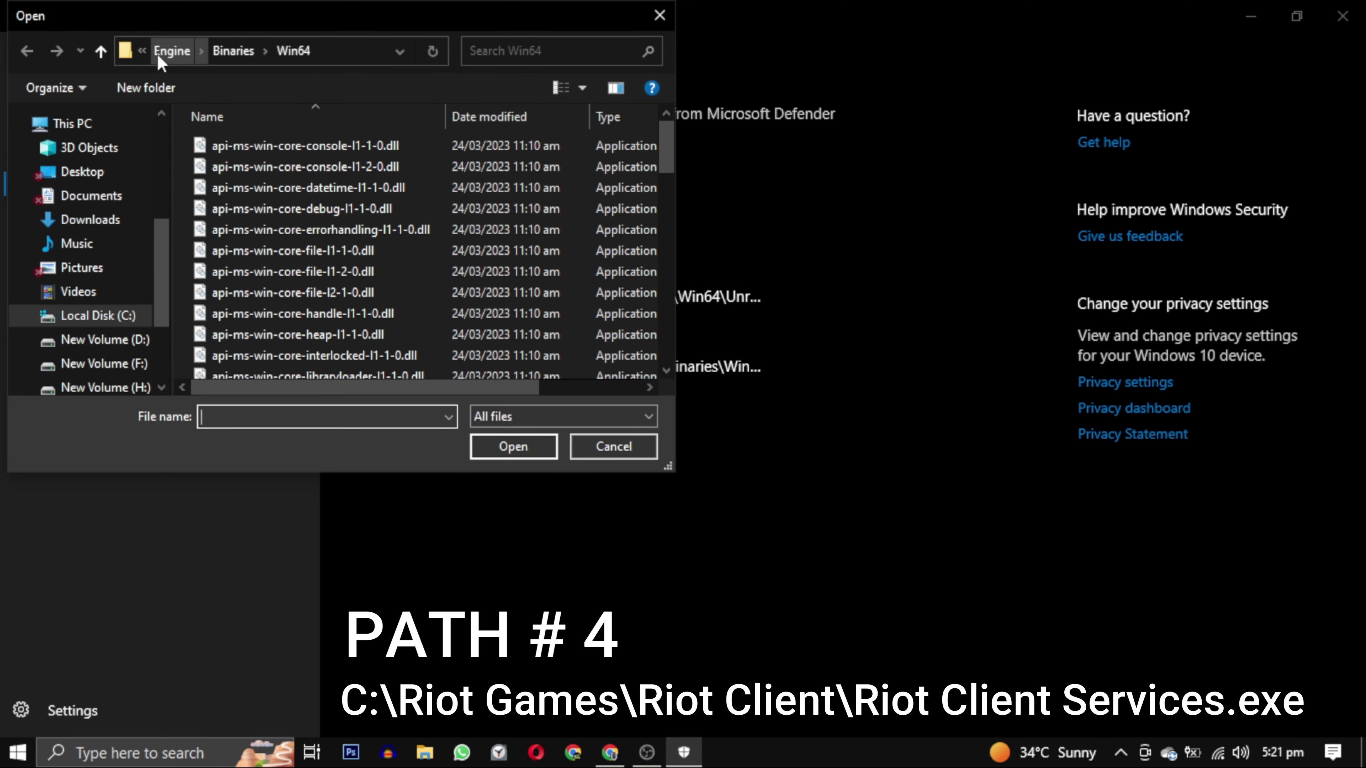
{"action": "left_click", "coordinate": [157, 55]}
{"action": "left_click", "coordinate": [174, 54]}
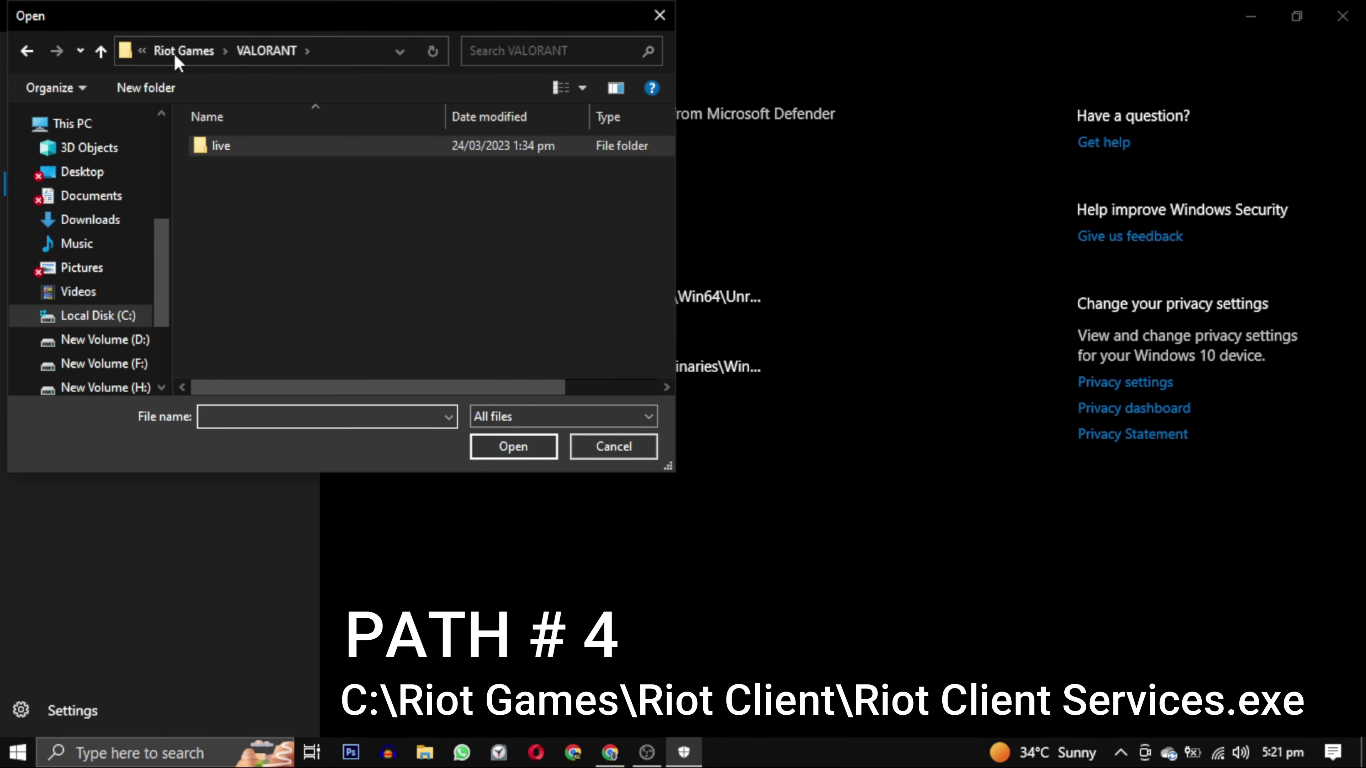
{"action": "left_click", "coordinate": [174, 55]}
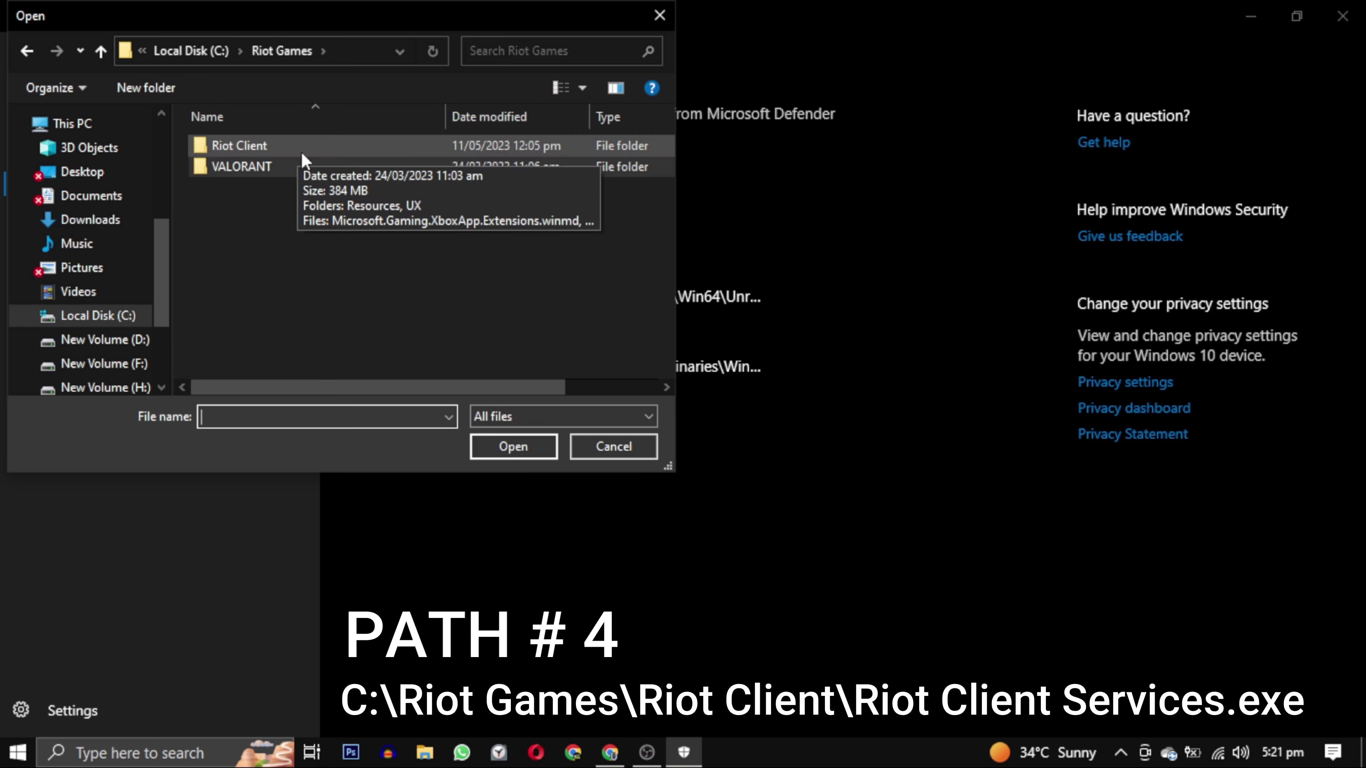
{"action": "double_click", "coordinate": [270, 148]}
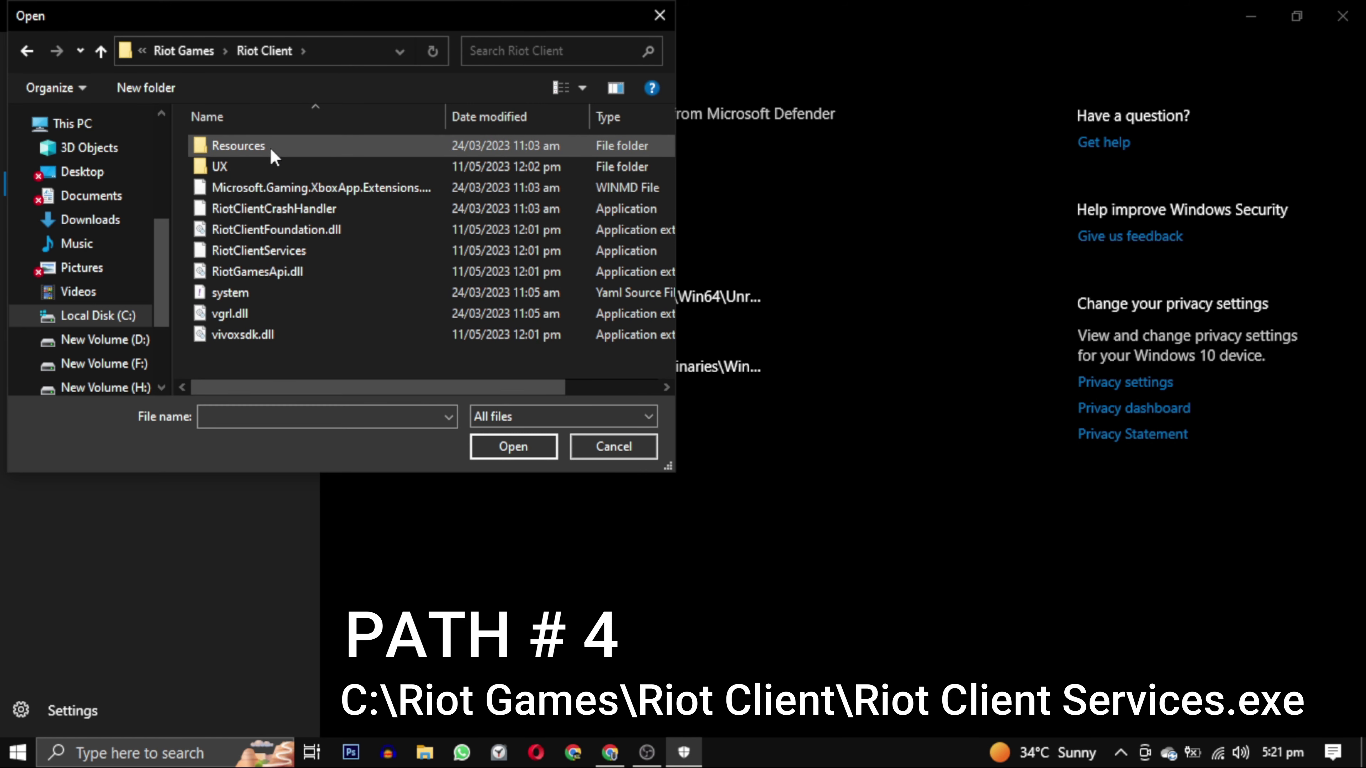
{"action": "left_click", "coordinate": [267, 257]}
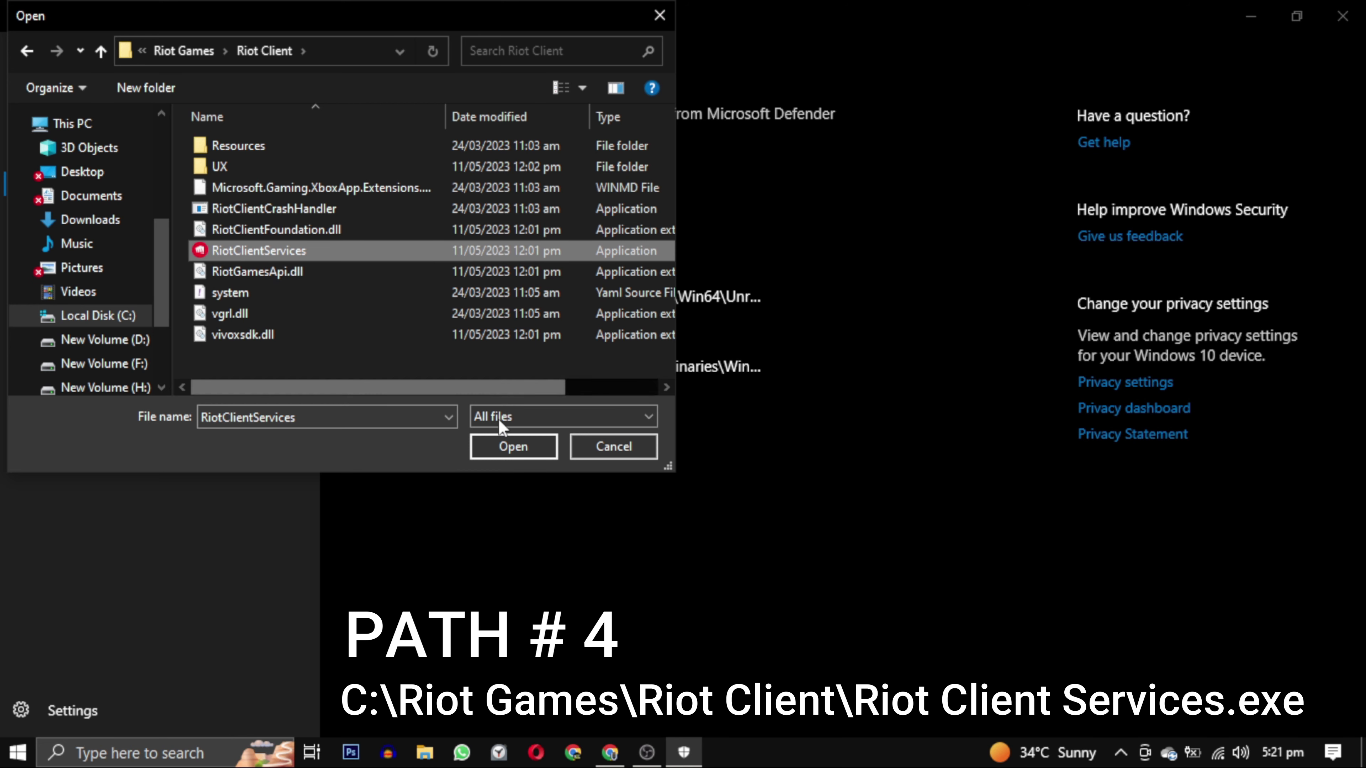
{"action": "left_click", "coordinate": [499, 449]}
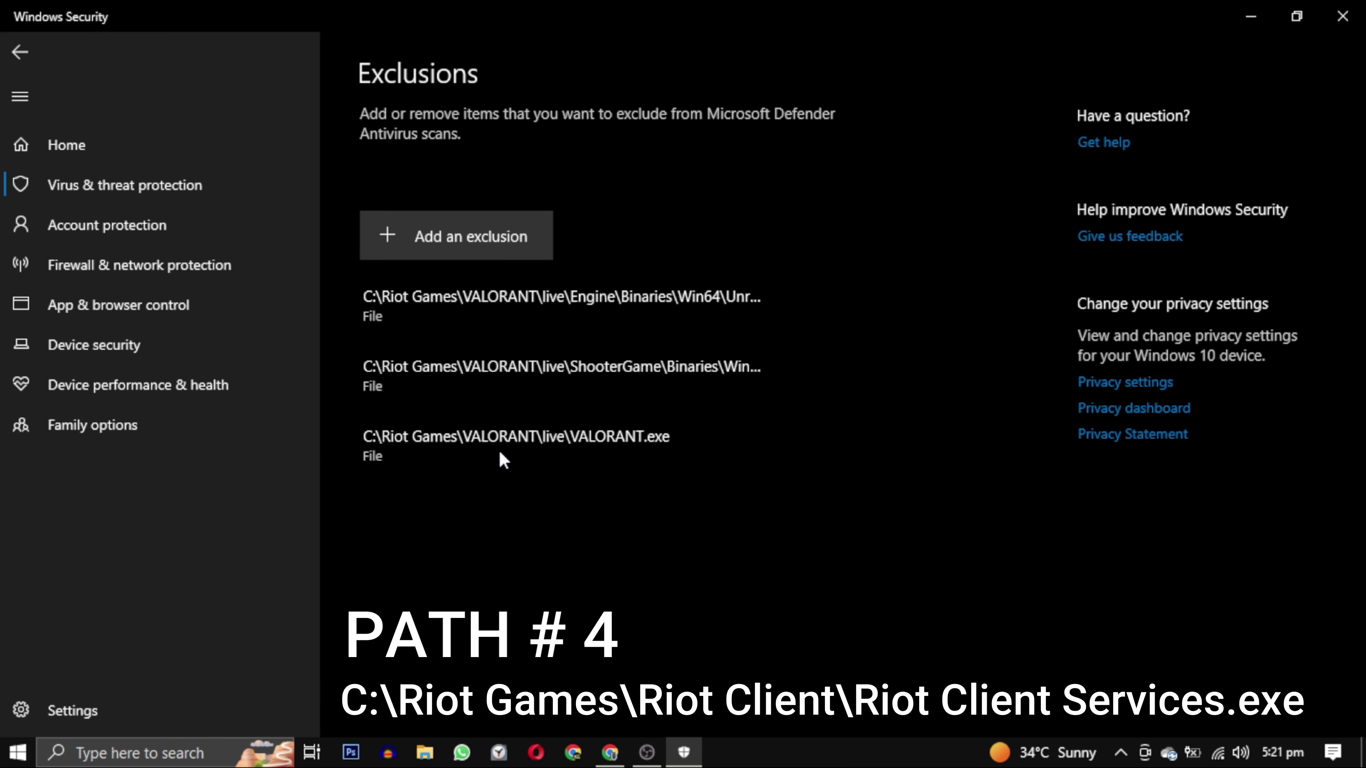
Exclude vgc.exe from C:\Program Files\Riot Vanguard as a file exclusion.
{"action": "left_click", "coordinate": [434, 238]}
{"action": "left_click", "coordinate": [436, 280]}
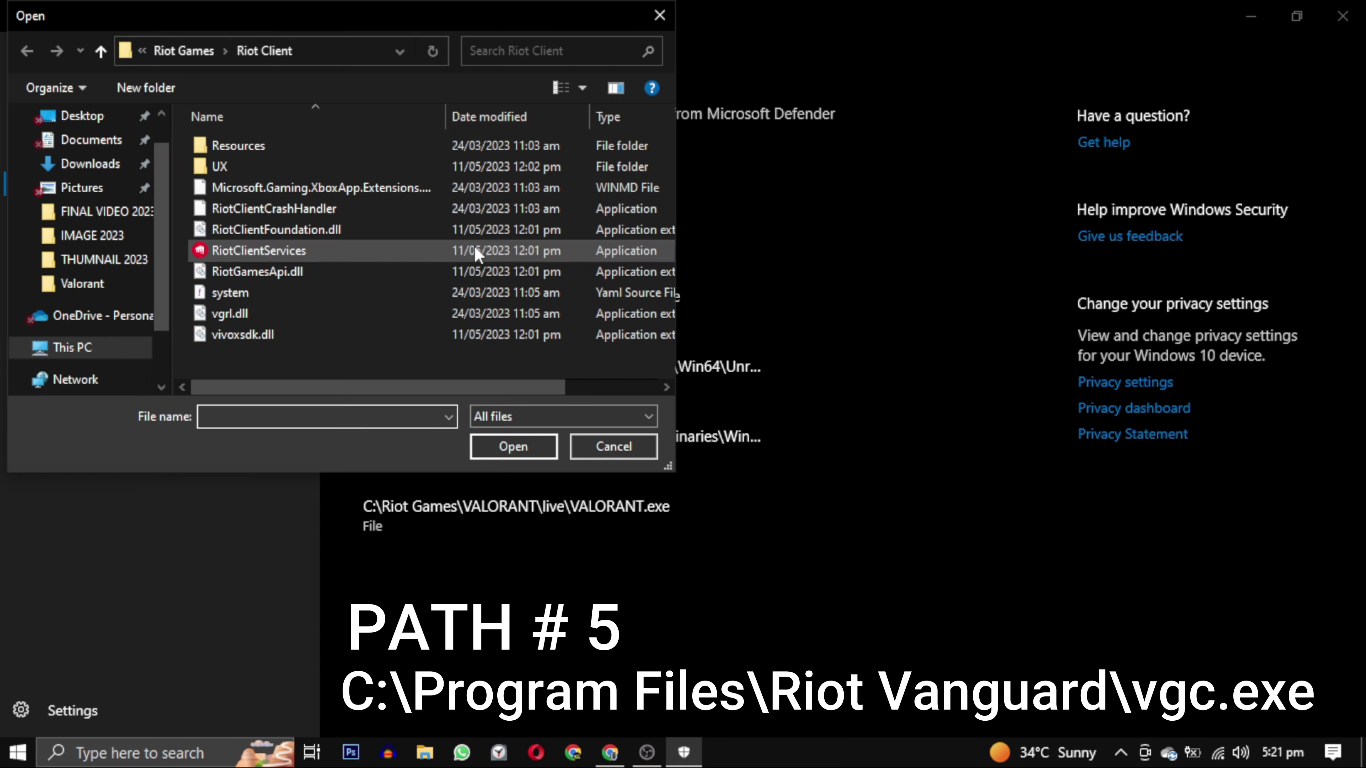
{"action": "left_click", "coordinate": [164, 49]}
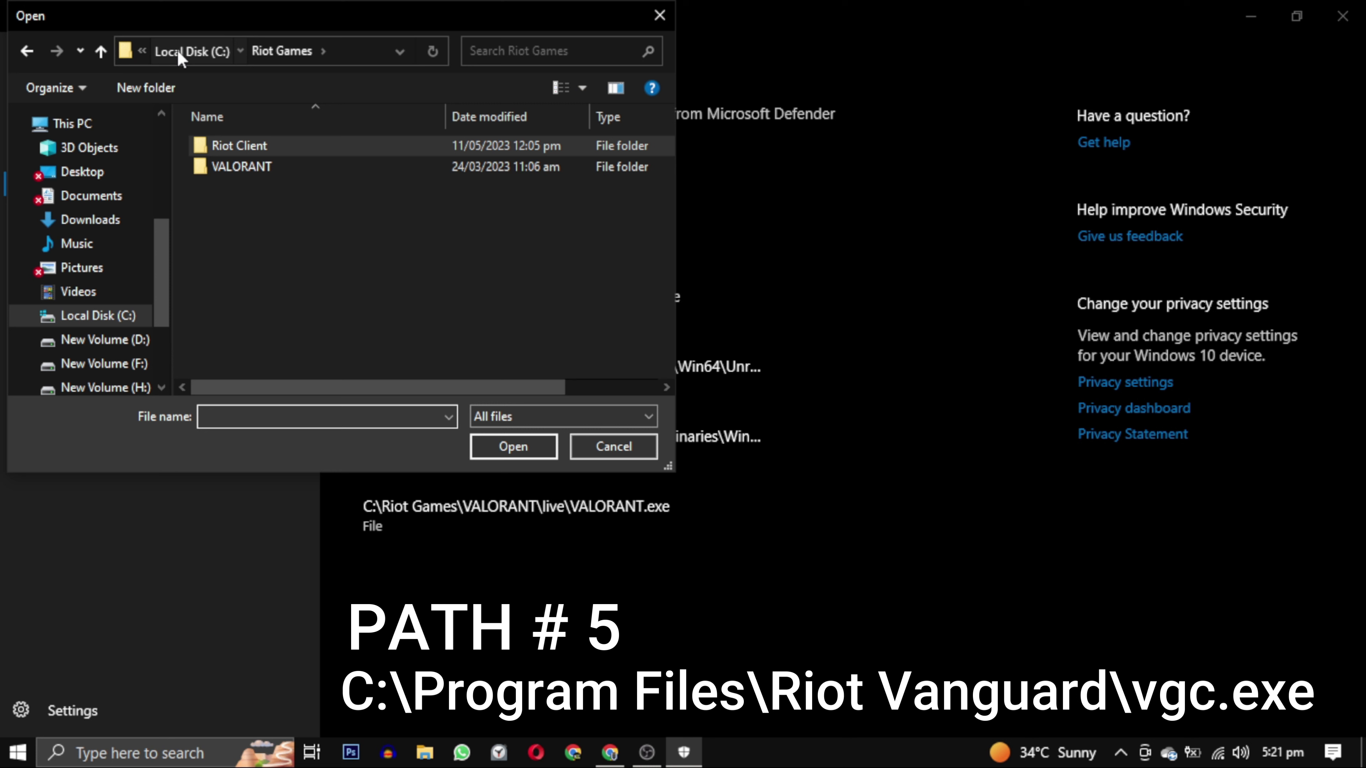
{"action": "left_click", "coordinate": [177, 50]}
{"action": "double_click", "coordinate": [233, 189]}
{"action": "scroll", "coordinate": [358, 189], "scroll_direction": "down", "scroll_amount": 1}
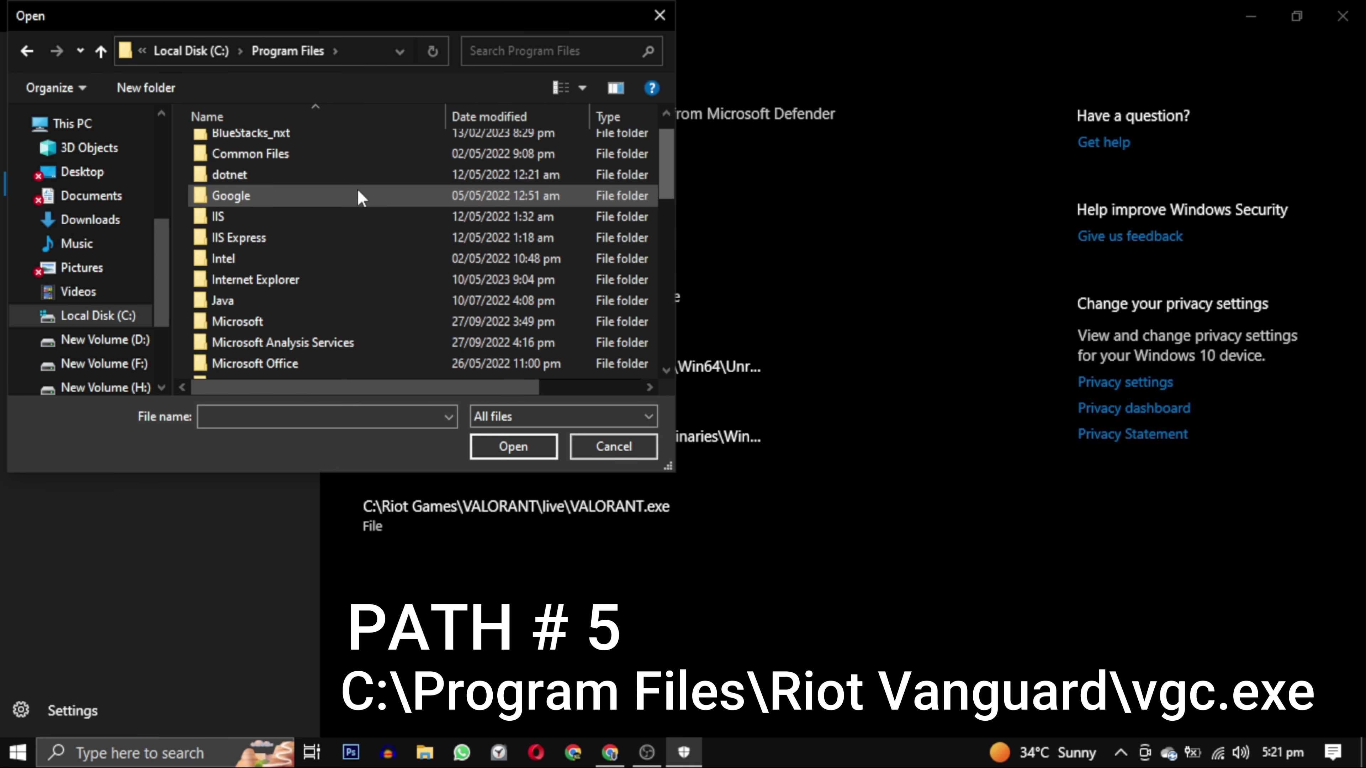
{"action": "key", "text": "r"}
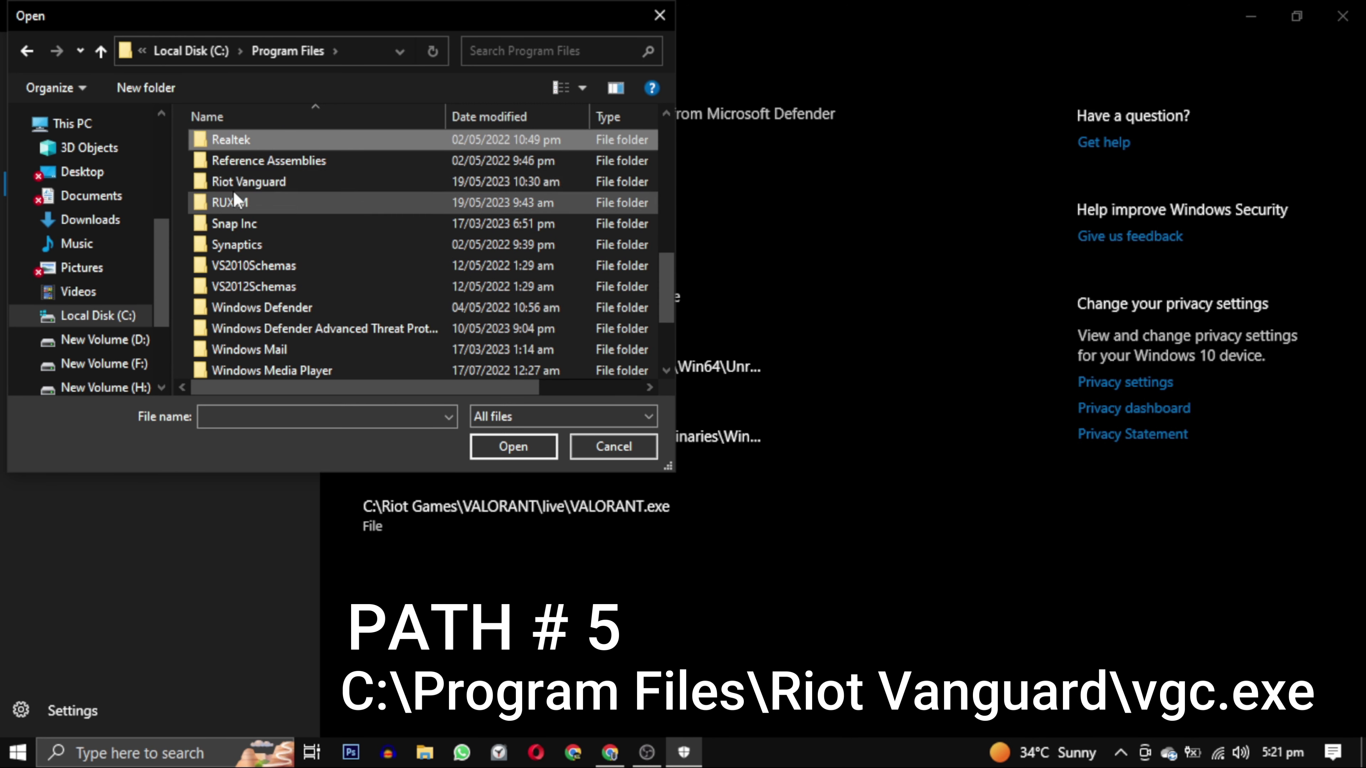
{"action": "left_click", "coordinate": [317, 181]}
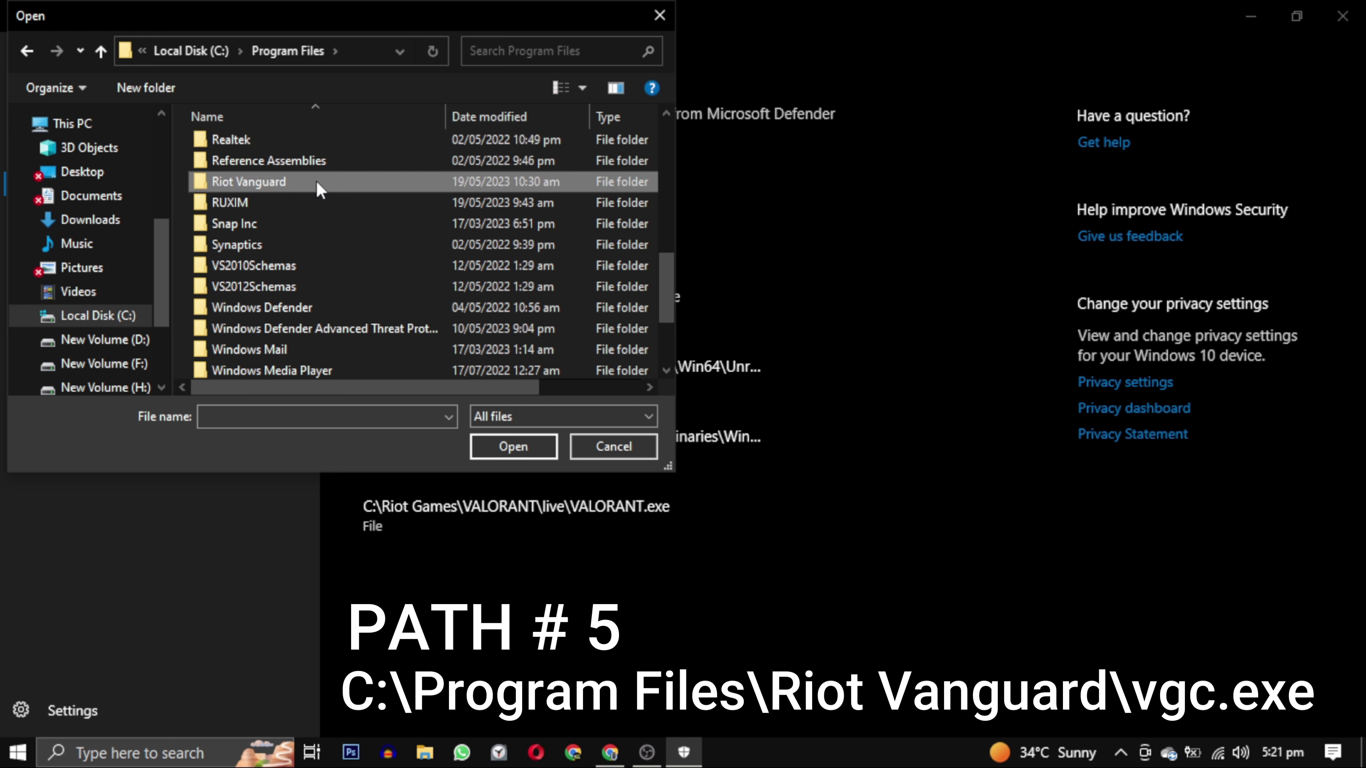
{"action": "double_click", "coordinate": [315, 182]}
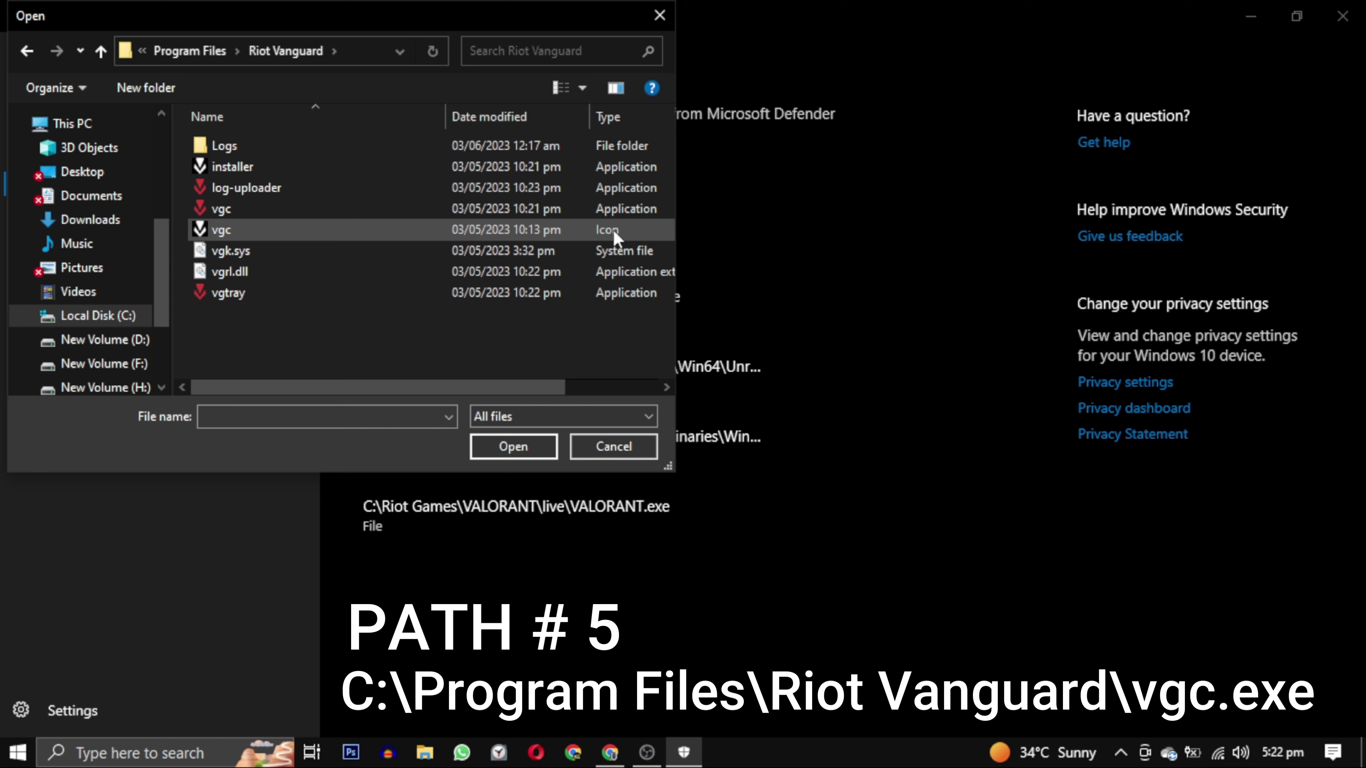
{"action": "left_click", "coordinate": [622, 209]}
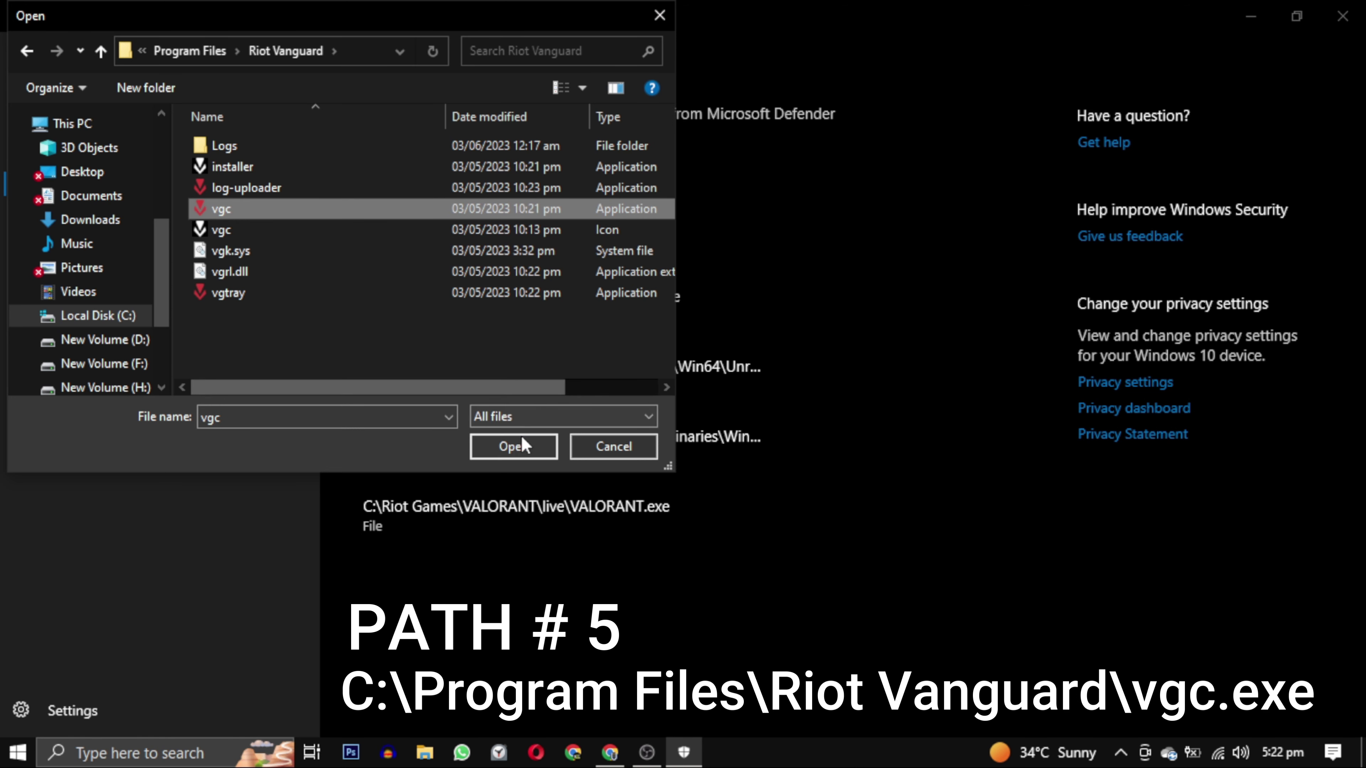
{"action": "left_click", "coordinate": [518, 446]}
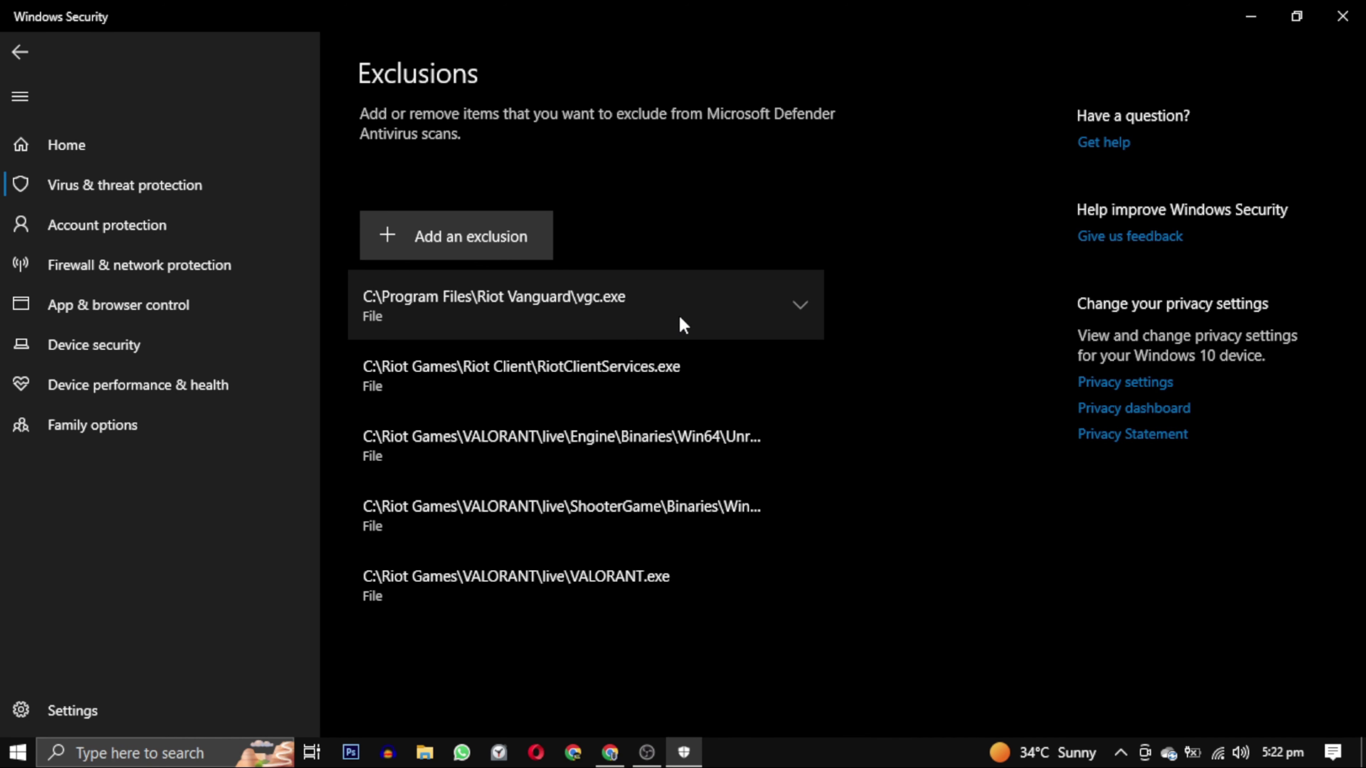
Expand and collapse the vgc.exe exclusion entry to verify it.
{"action": "left_click", "coordinate": [783, 312]}
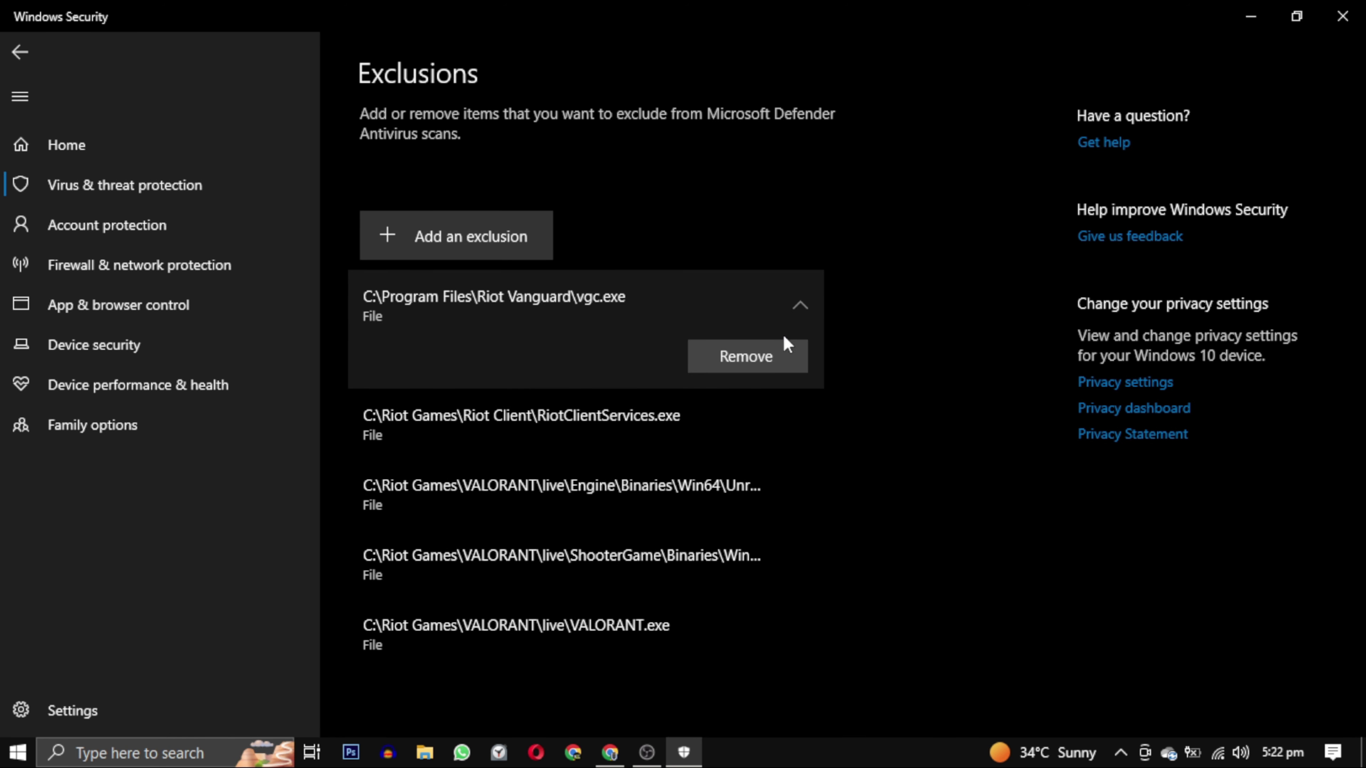
{"action": "left_click", "coordinate": [798, 317]}
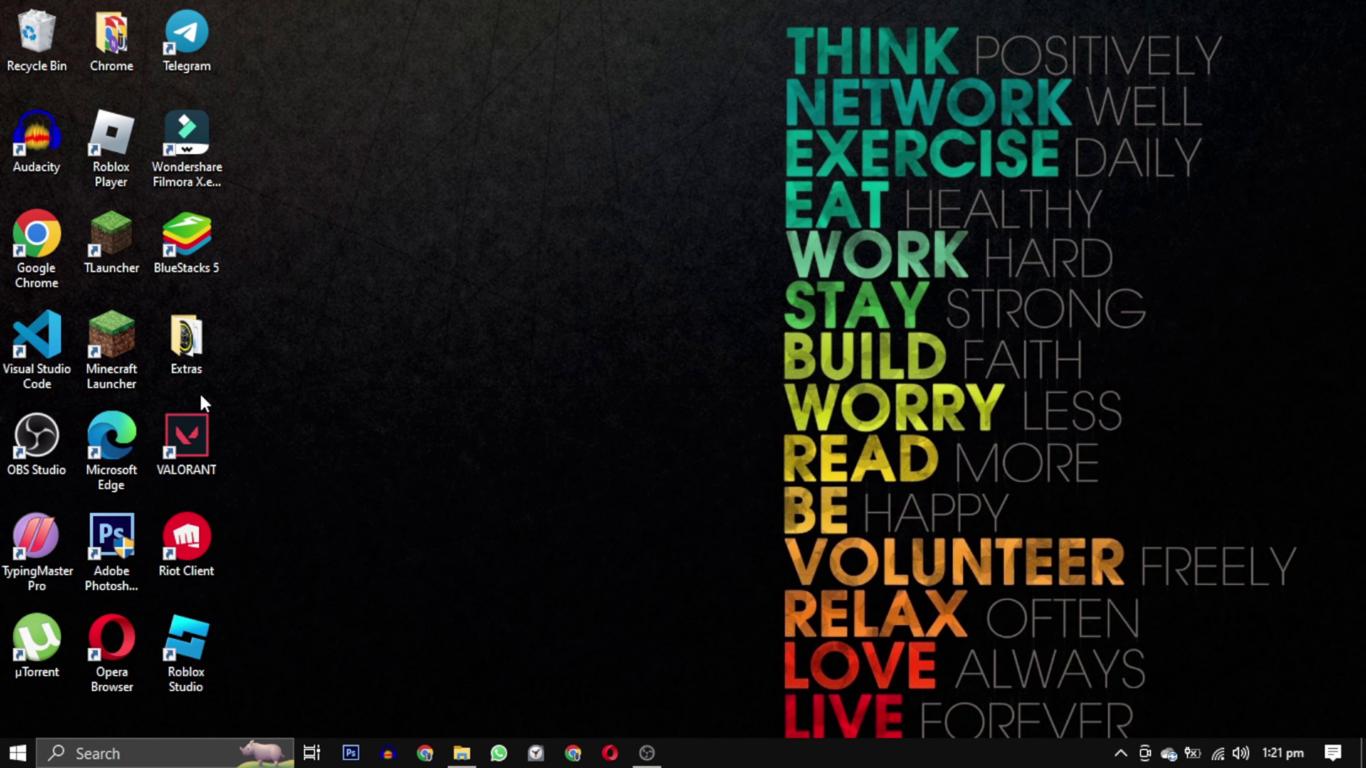
Run the VALORANT shortcut as administrator and approve the permission prompt.
{"action": "right_click", "coordinate": [175, 438]}
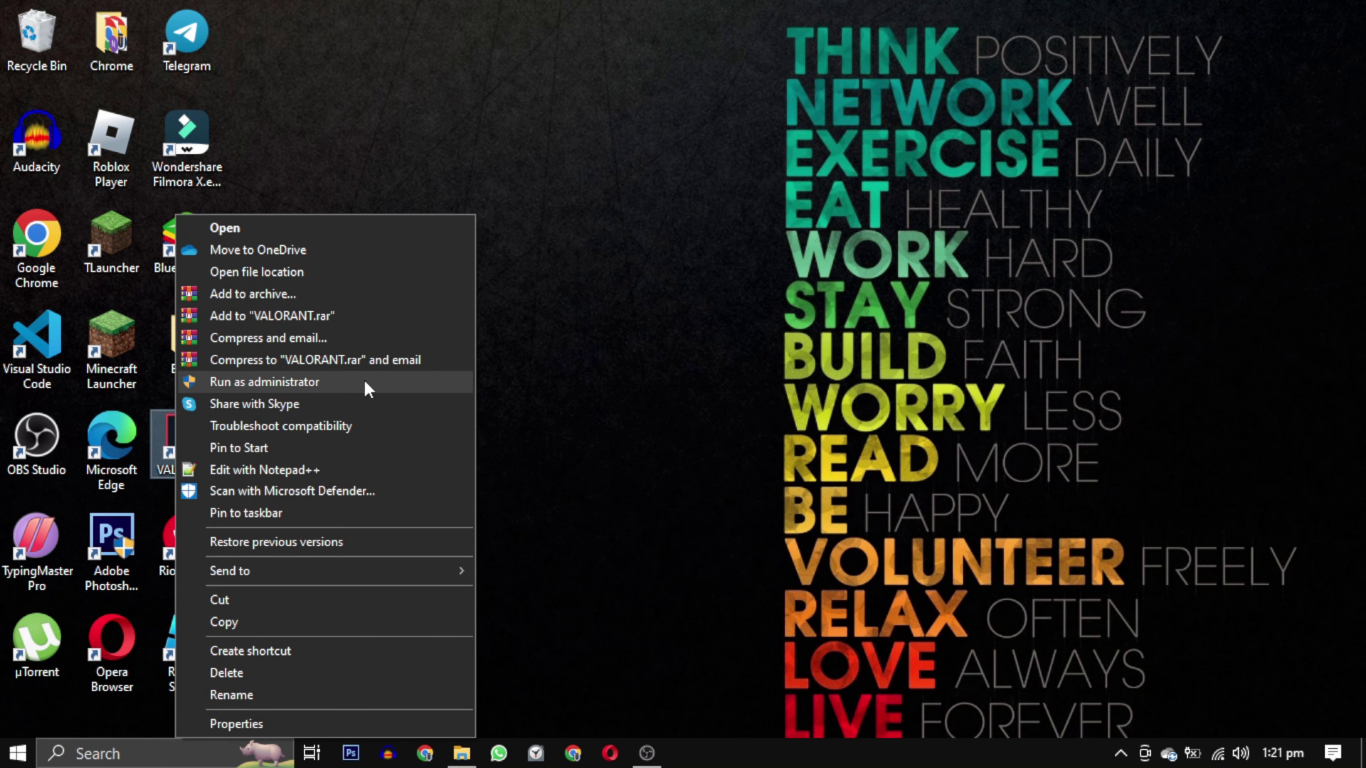
{"action": "left_click", "coordinate": [384, 388]}
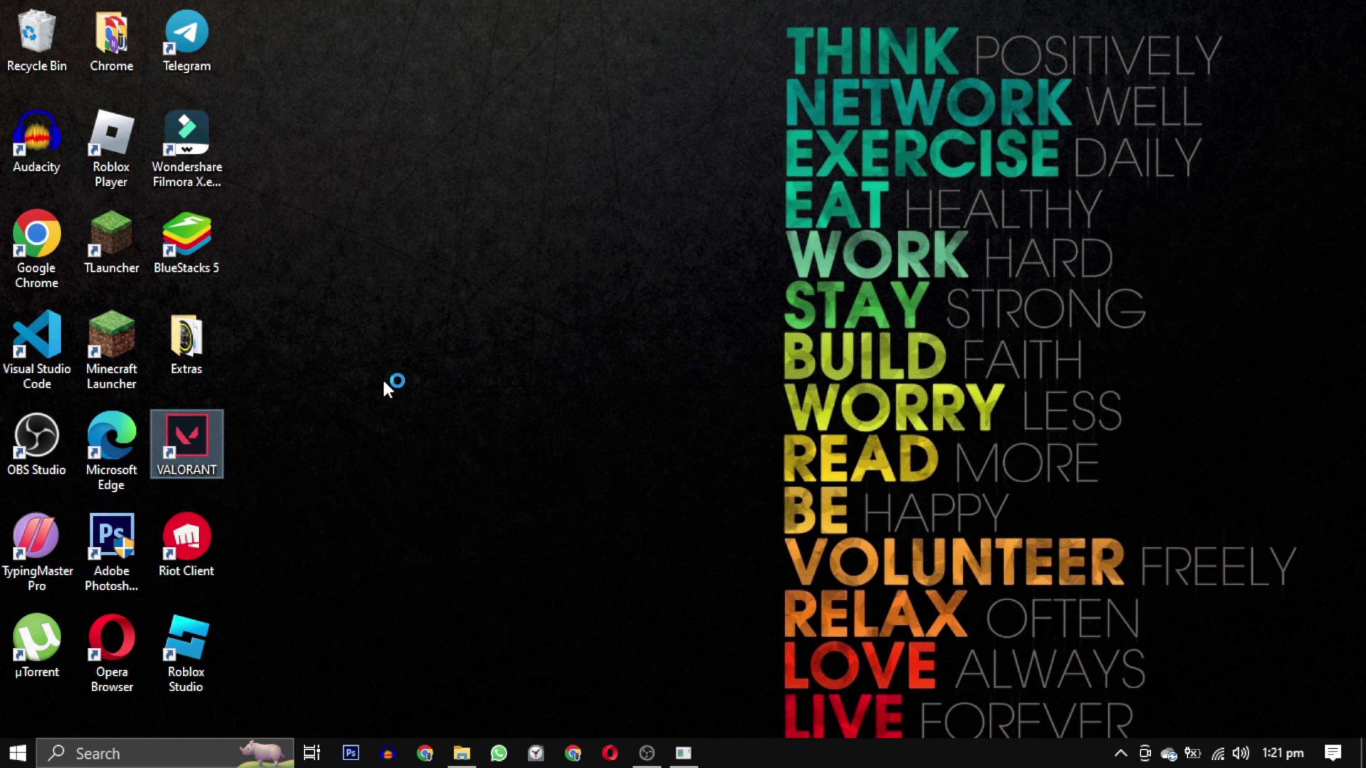
{"action": "left_click", "coordinate": [571, 504]}
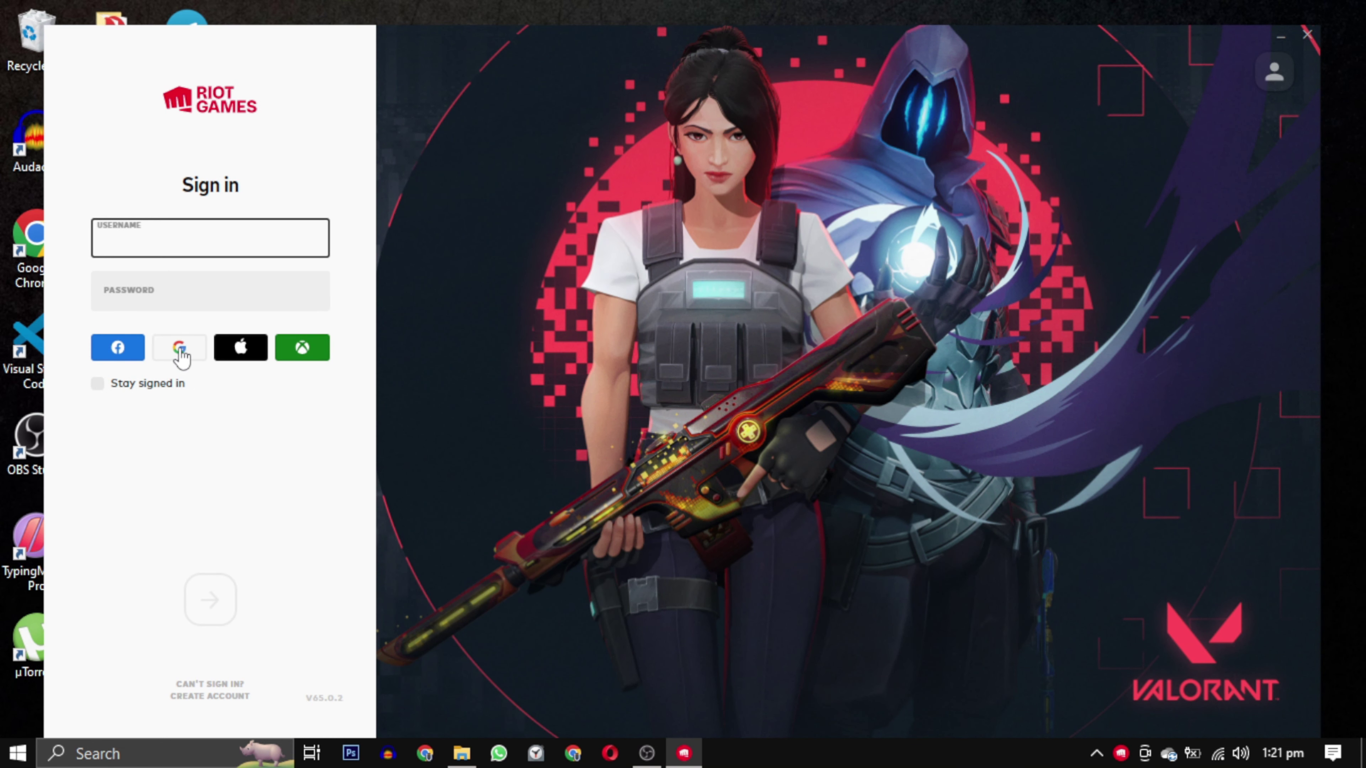
Sign in to Riot with a Google account and hand control back to Riot Client.
{"action": "left_click", "coordinate": [182, 350]}
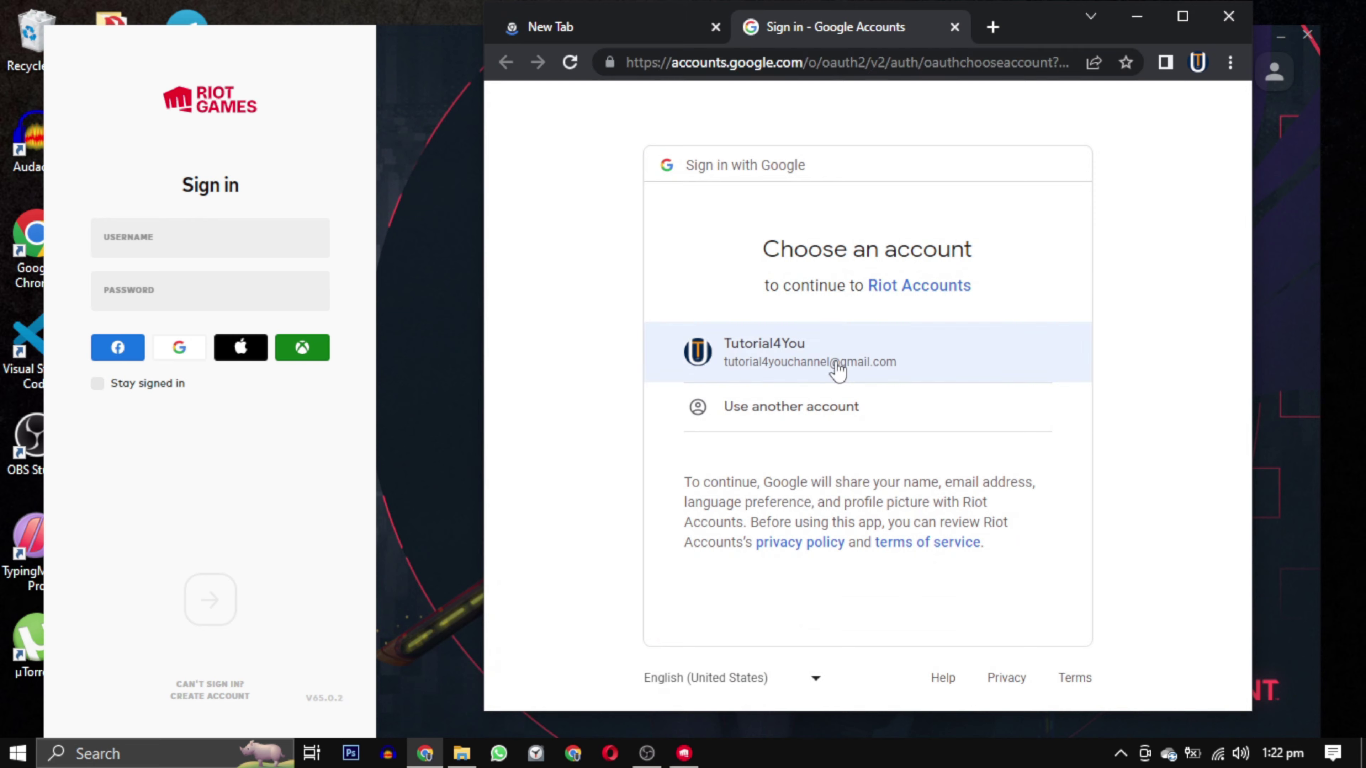
{"action": "left_click", "coordinate": [835, 361]}
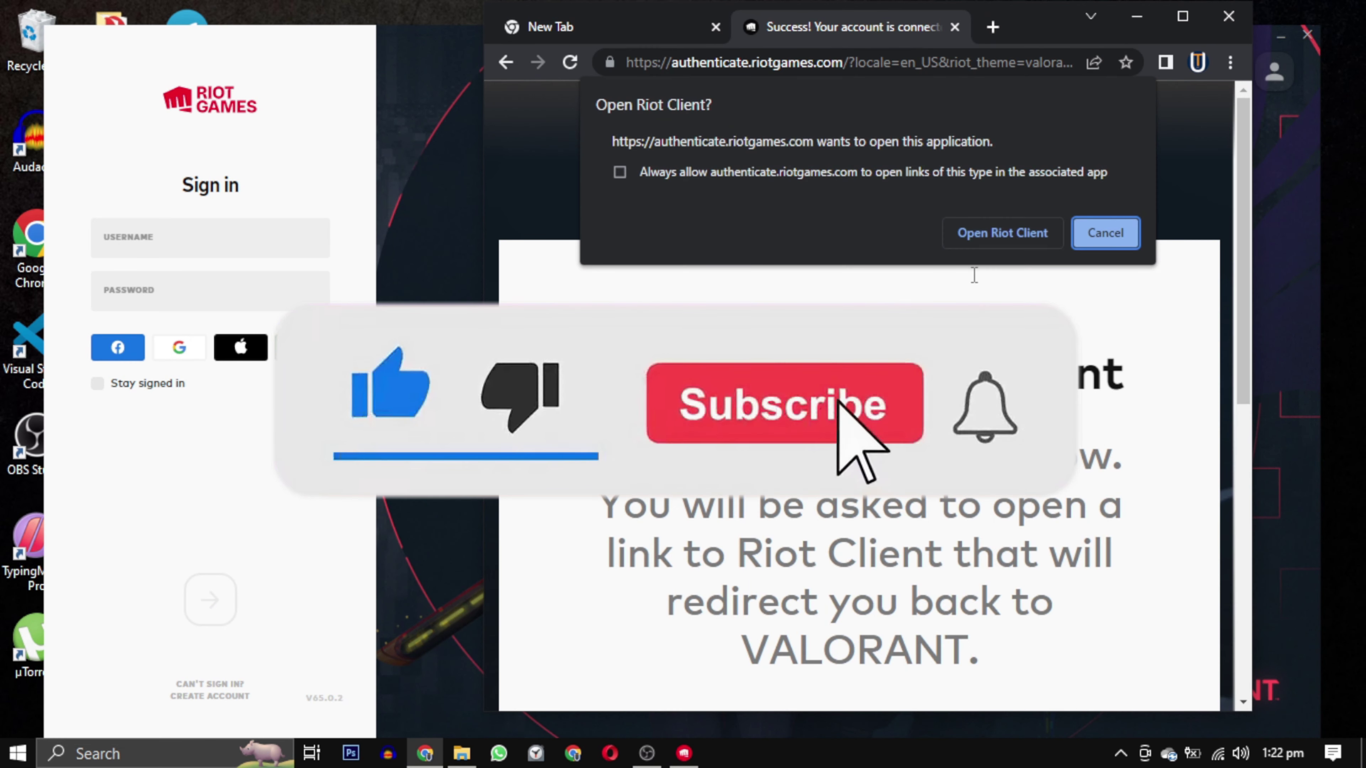
{"action": "left_click", "coordinate": [1003, 232]}
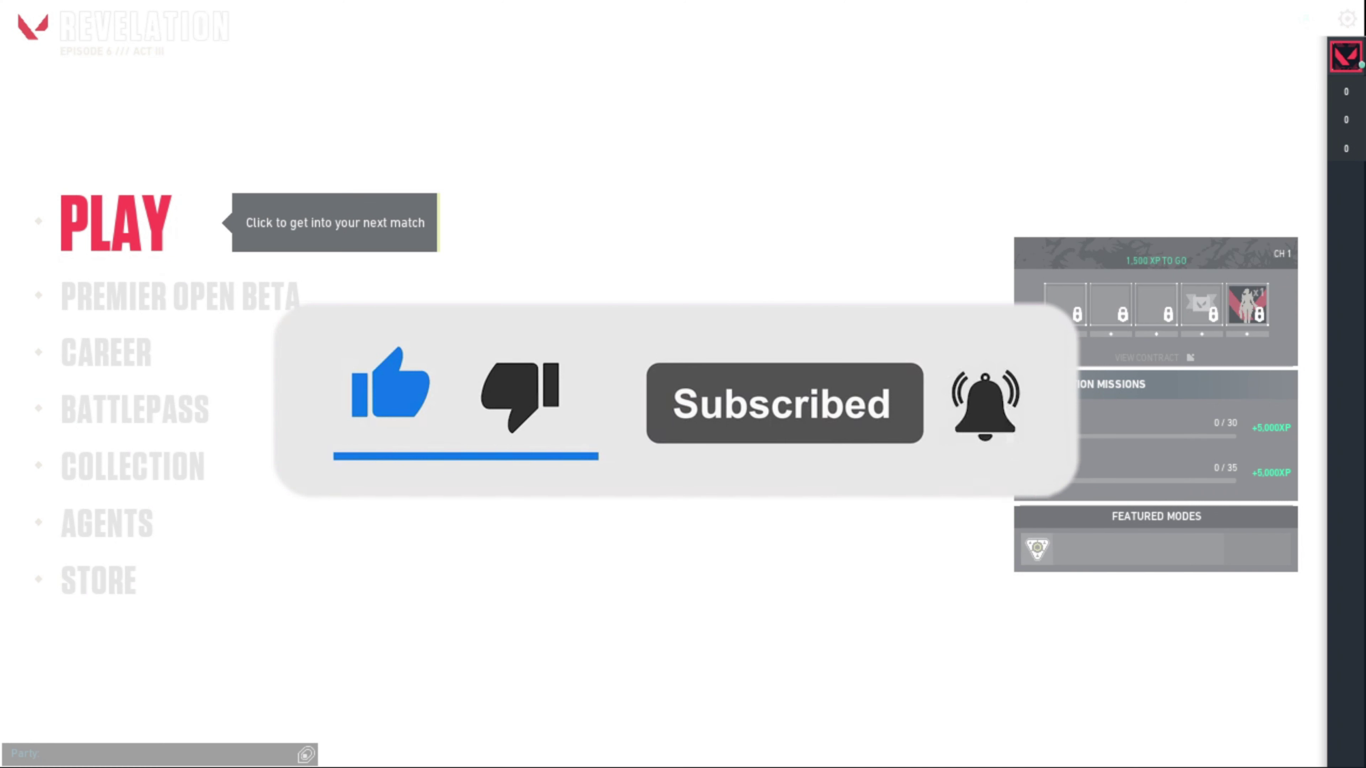